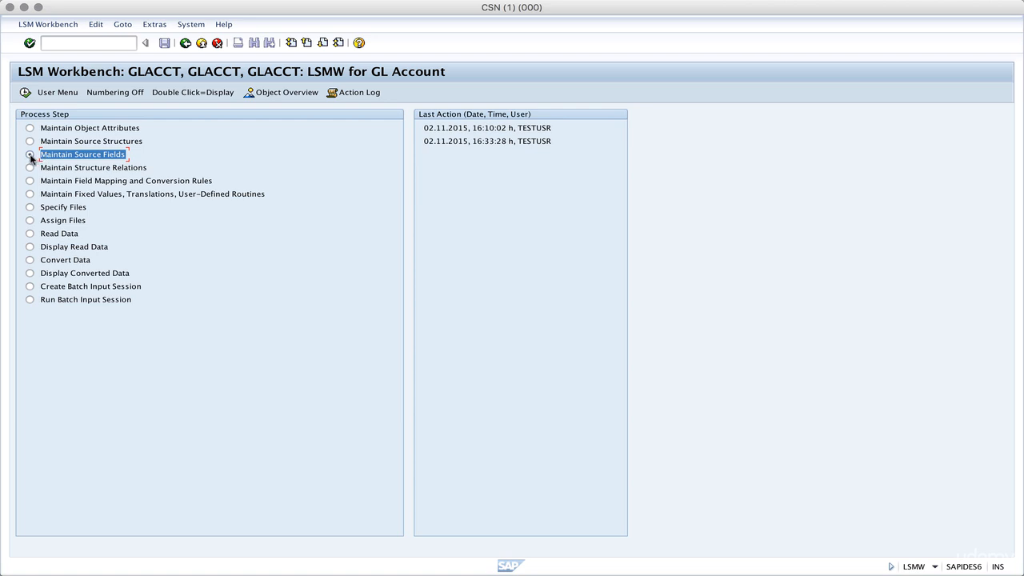
Open Maintain Source Fields in change mode and bring up the field table for source structure STR_GLACC
{"action": "left_click", "coordinate": [49, 154]}
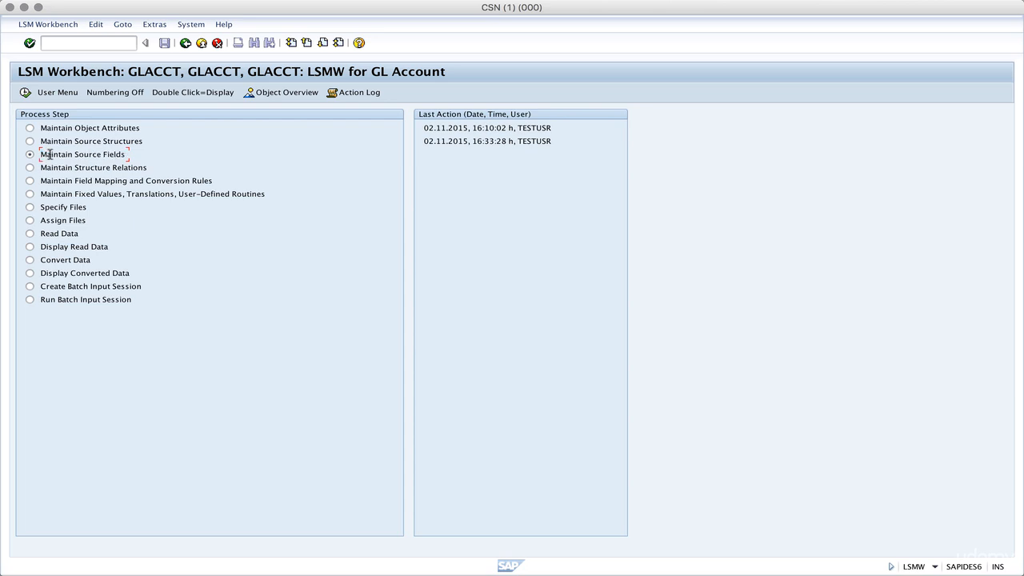
{"action": "left_click", "coordinate": [26, 92]}
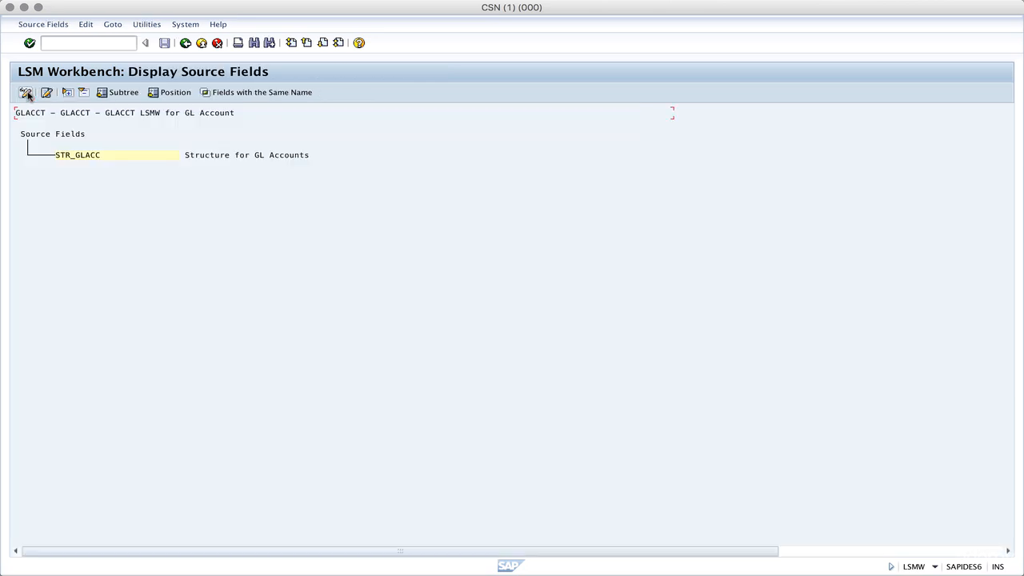
{"action": "left_click", "coordinate": [70, 156]}
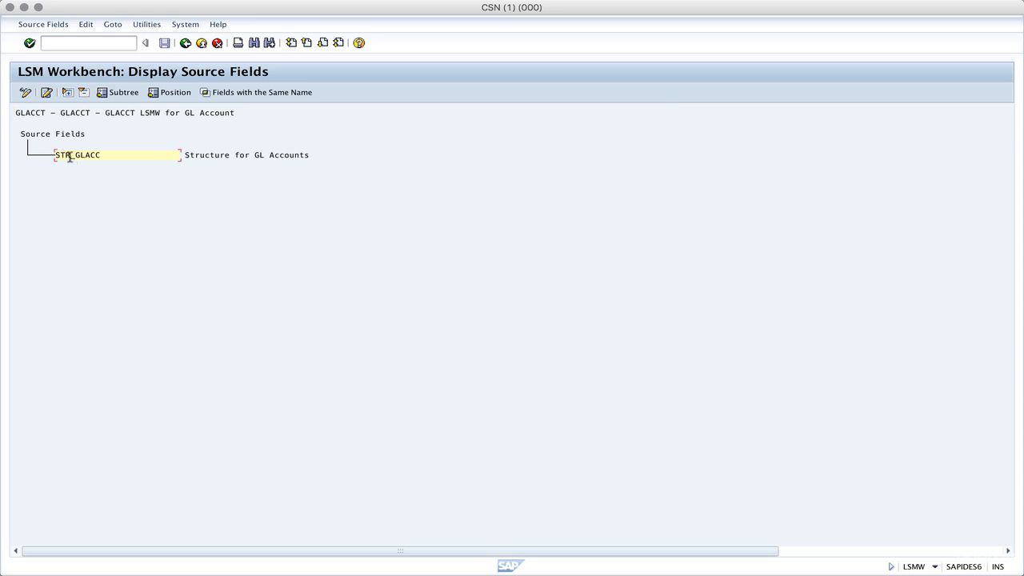
{"action": "left_click", "coordinate": [25, 93]}
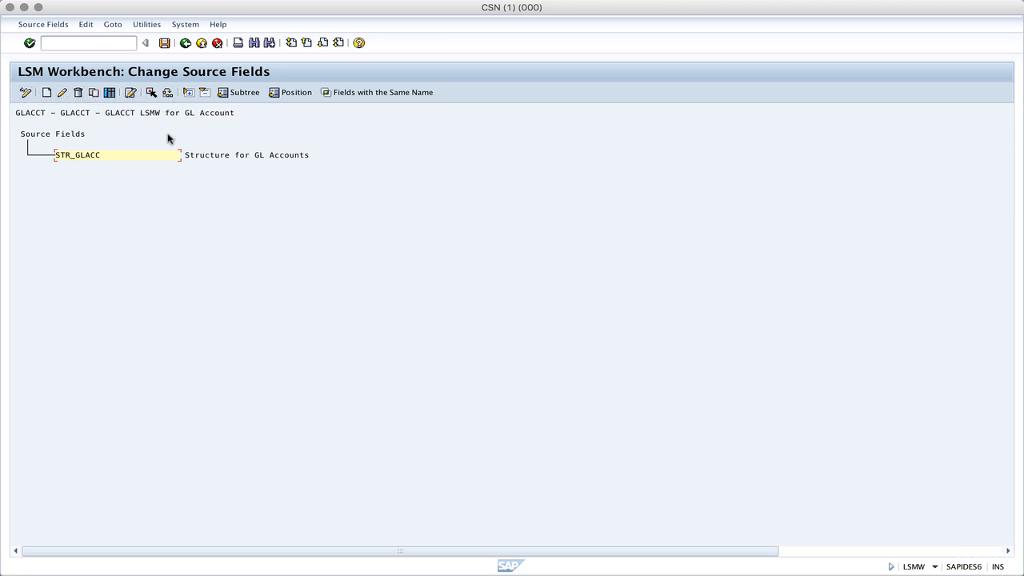
{"action": "left_click", "coordinate": [111, 93]}
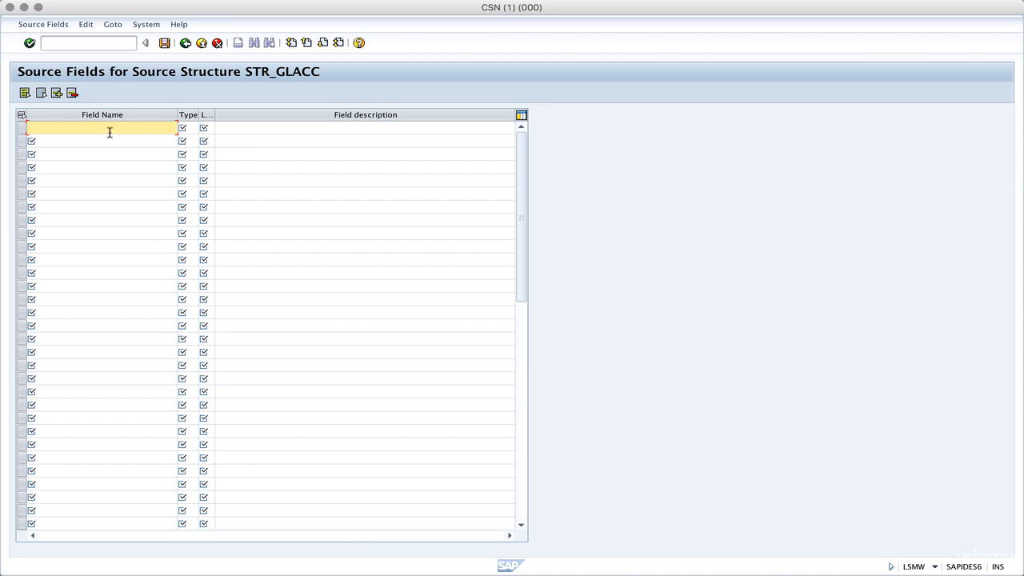
Switch to the Excel workbook Libro1 to review the four column headings in row 1, and return to SAP
{"action": "key", "text": "super+Tab"}
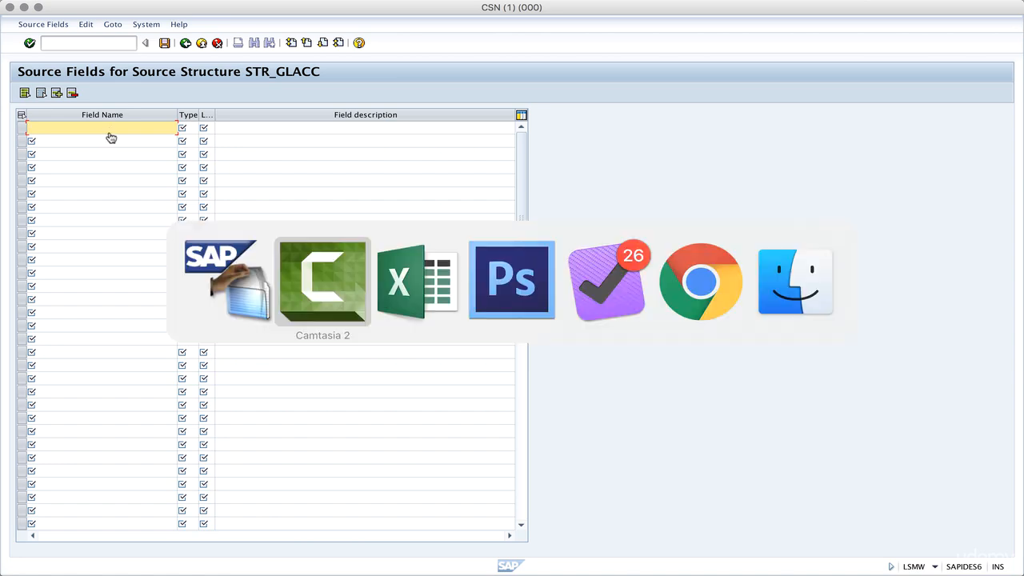
{"action": "key", "text": "super+Tab"}
{"action": "key", "text": "super+Tab"}
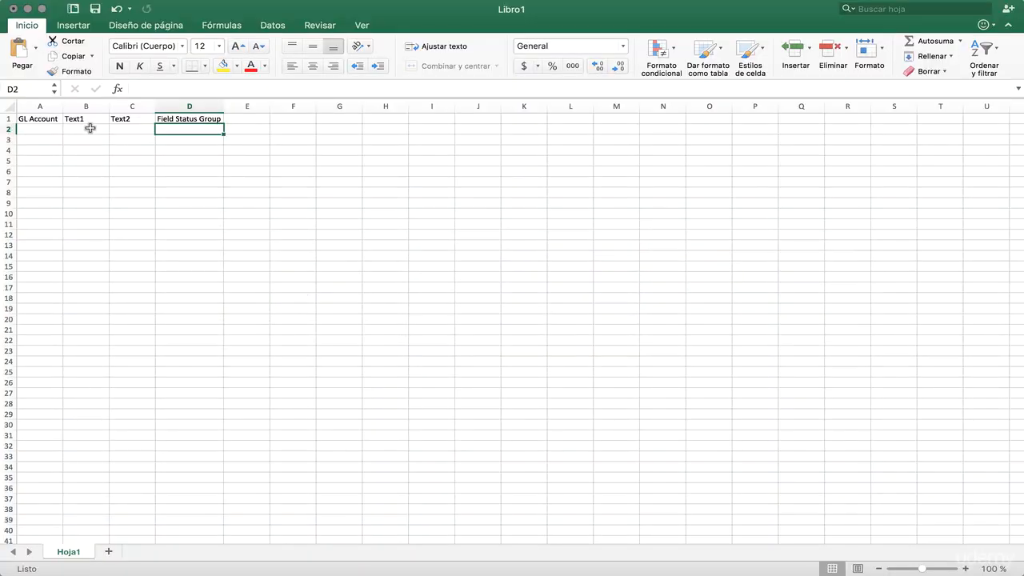
{"action": "left_click", "coordinate": [49, 119]}
{"action": "left_click", "coordinate": [109, 119]}
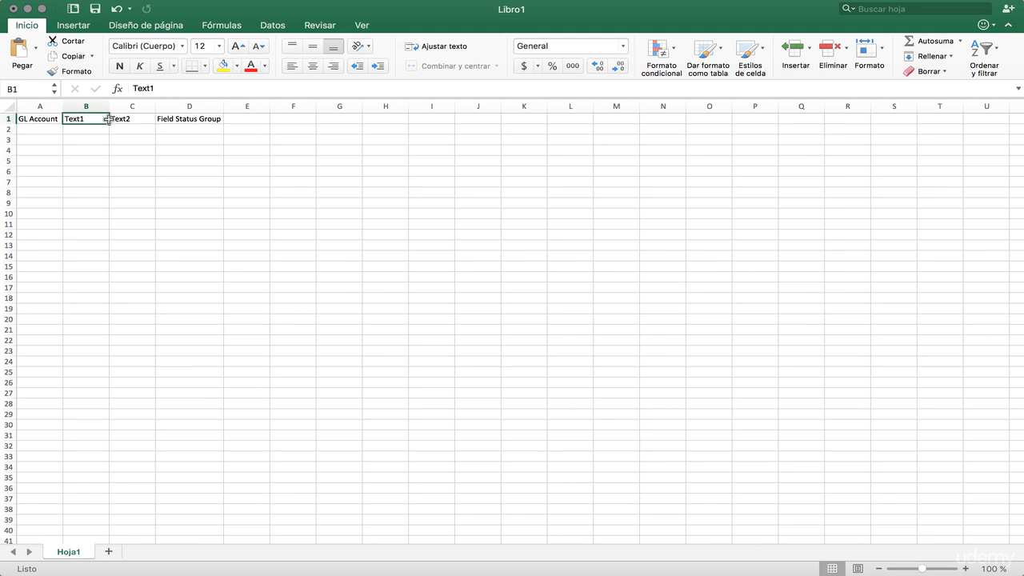
{"action": "left_click", "coordinate": [125, 120]}
{"action": "left_click", "coordinate": [164, 120]}
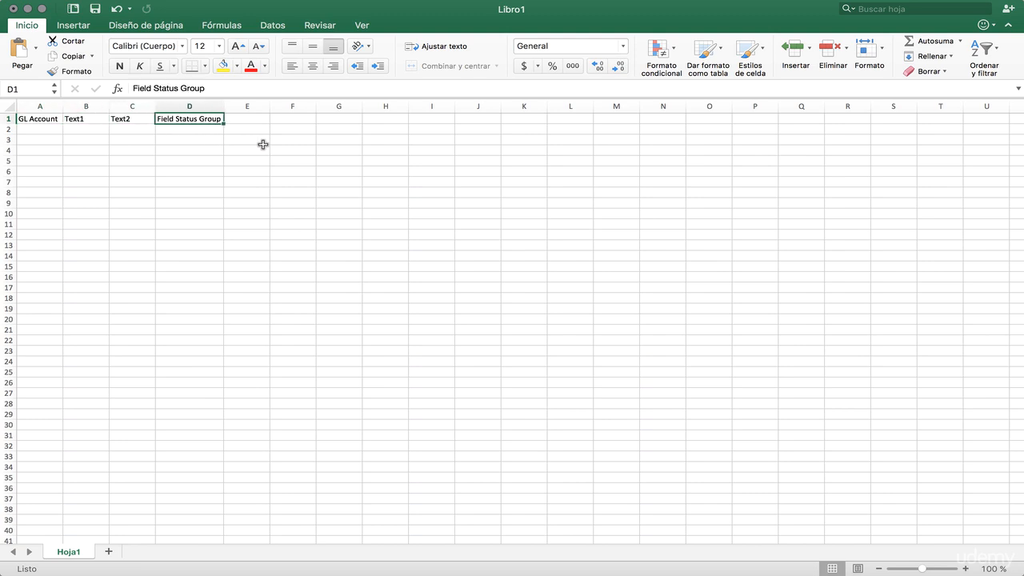
{"action": "key", "text": "super+Tab"}
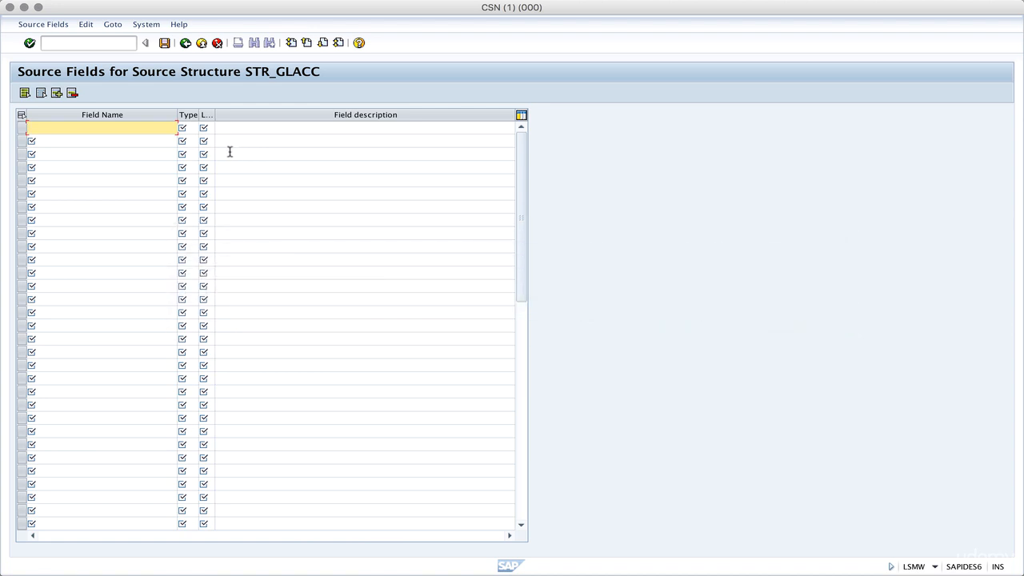
Enter the source field names GLACCT, TEXT1, TEXT2 and FSG in the first four rows
{"action": "type", "text": "GLACCT"}
{"action": "key", "text": "Down"}
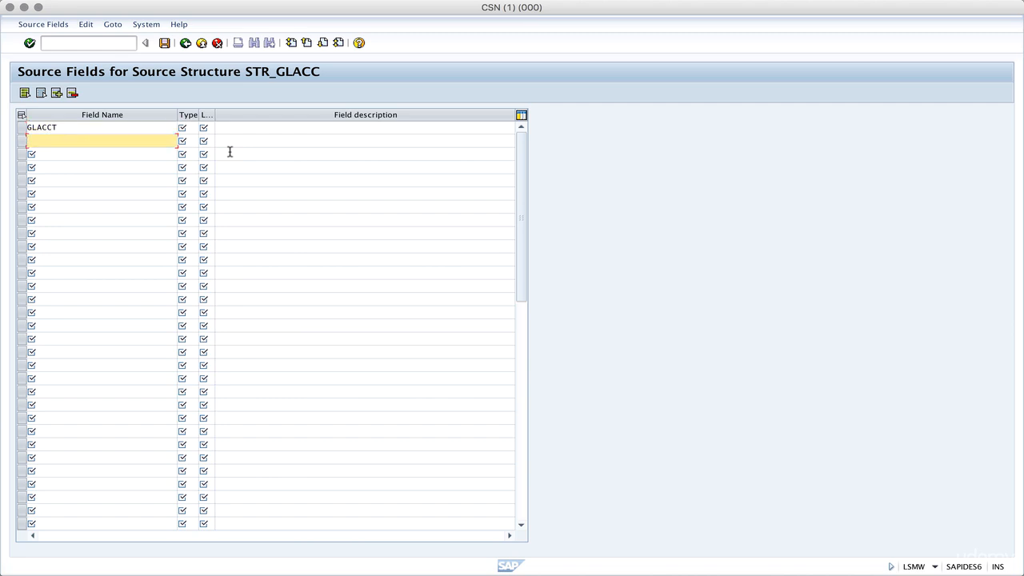
{"action": "type", "text": "TEXT1"}
{"action": "key", "text": "Down"}
{"action": "type", "text": "TEXT2"}
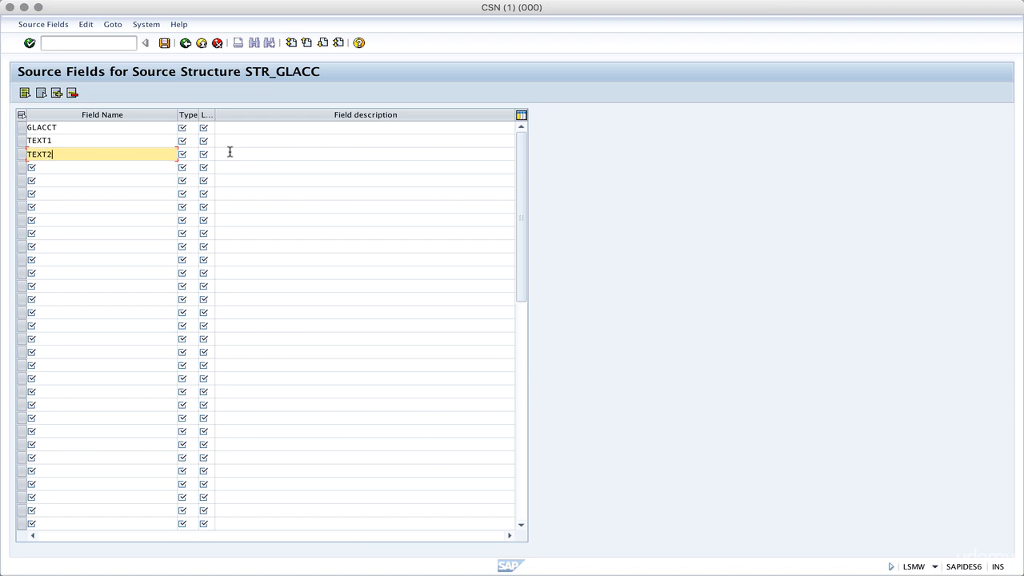
{"action": "key", "text": "Down"}
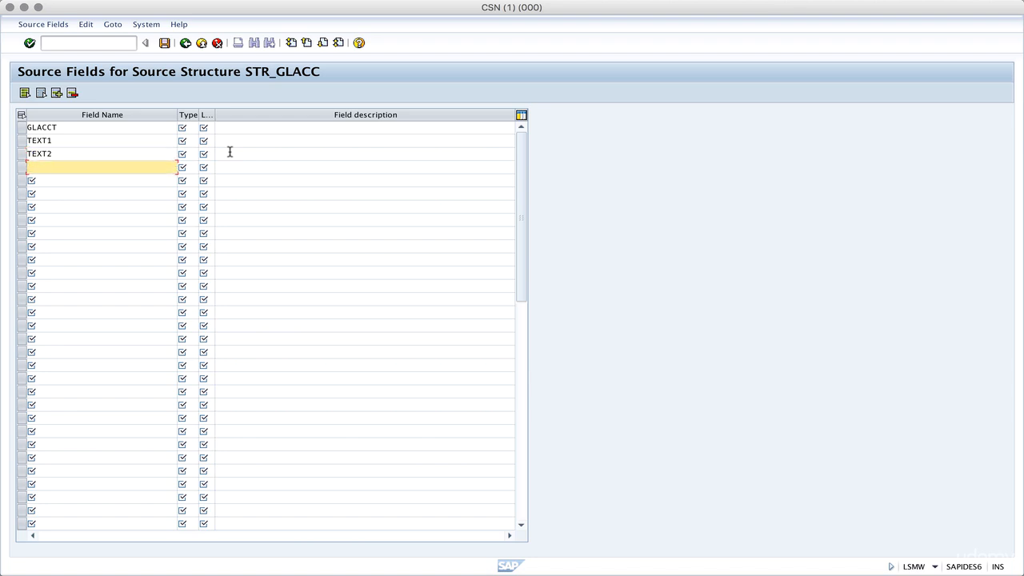
{"action": "type", "text": "FSG"}
Set the field type of GLACCT, TEXT1, TEXT2 and FSG to C (character field)
{"action": "left_click", "coordinate": [191, 128]}
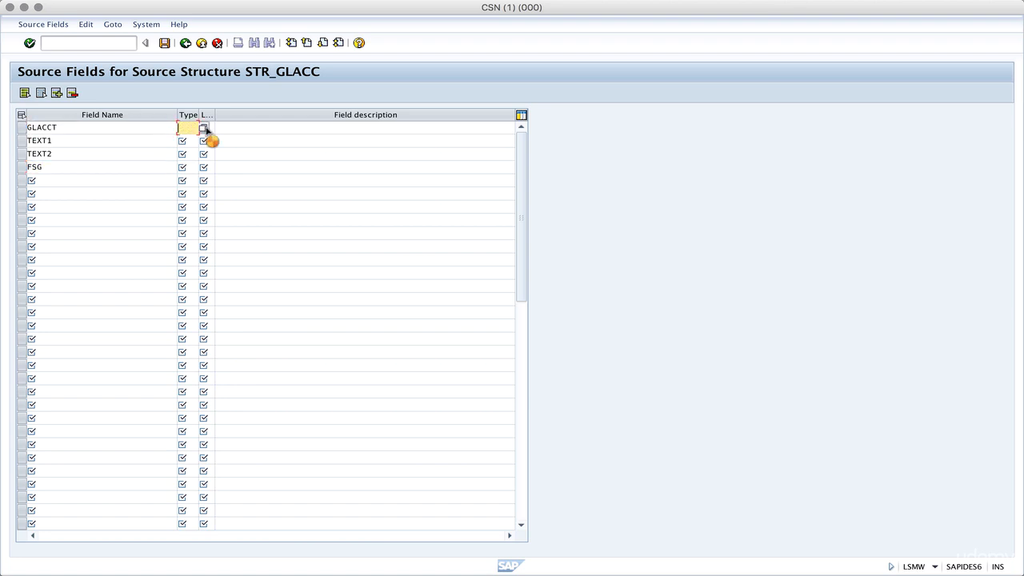
{"action": "key", "text": "F4"}
{"action": "left_click_drag", "start_coordinate": [203, 40], "coordinate": [666, 54]}
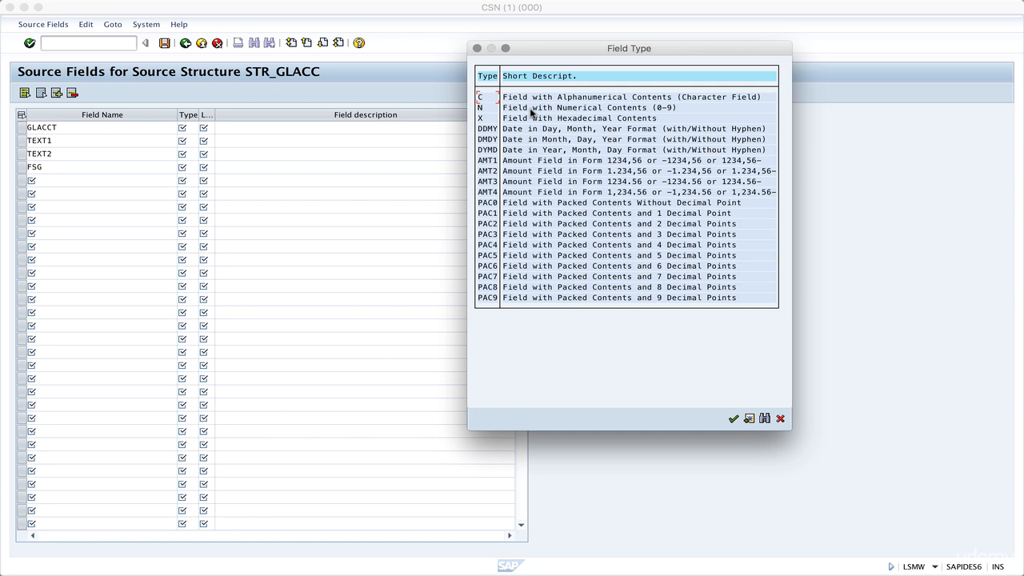
{"action": "double_click", "coordinate": [523, 97]}
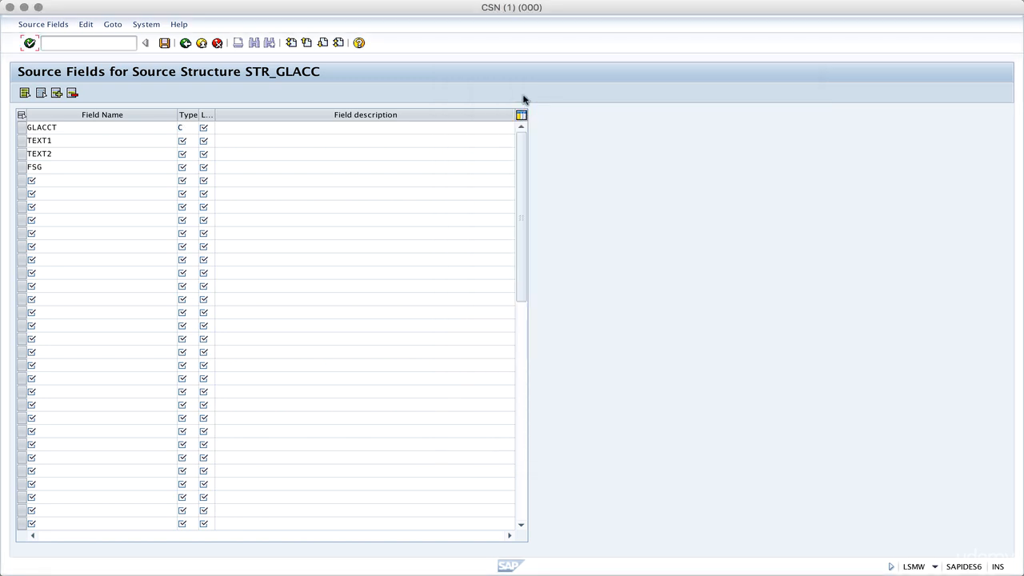
{"action": "left_click", "coordinate": [184, 143]}
{"action": "type", "text": "C"}
{"action": "left_click", "coordinate": [184, 153]}
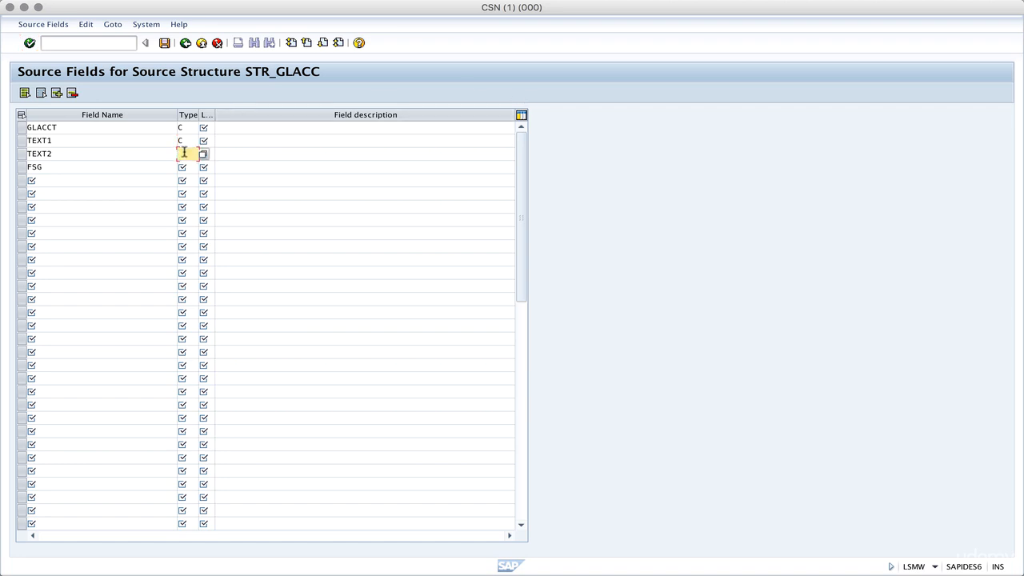
{"action": "type", "text": "C"}
{"action": "left_click", "coordinate": [186, 166]}
{"action": "type", "text": "c"}
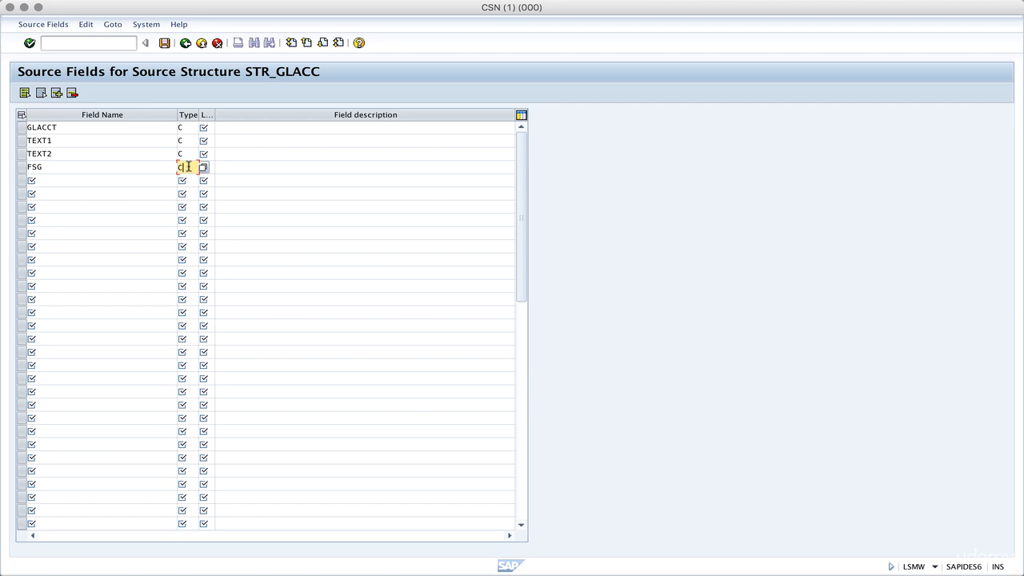
Describe the four fields as GL ACCOUNT, SHORT TEXT, LONG TEXT and FIELD STATUS GROUP
{"action": "left_click", "coordinate": [227, 128]}
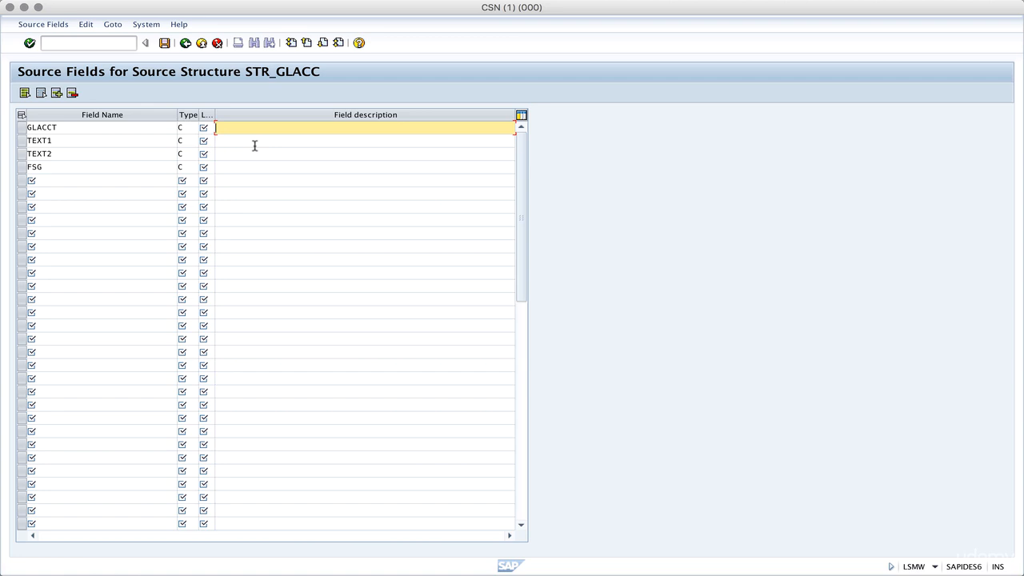
{"action": "type", "text": "GL ACCOUNT"}
{"action": "left_click", "coordinate": [254, 144]}
{"action": "type", "text": "TEX"}
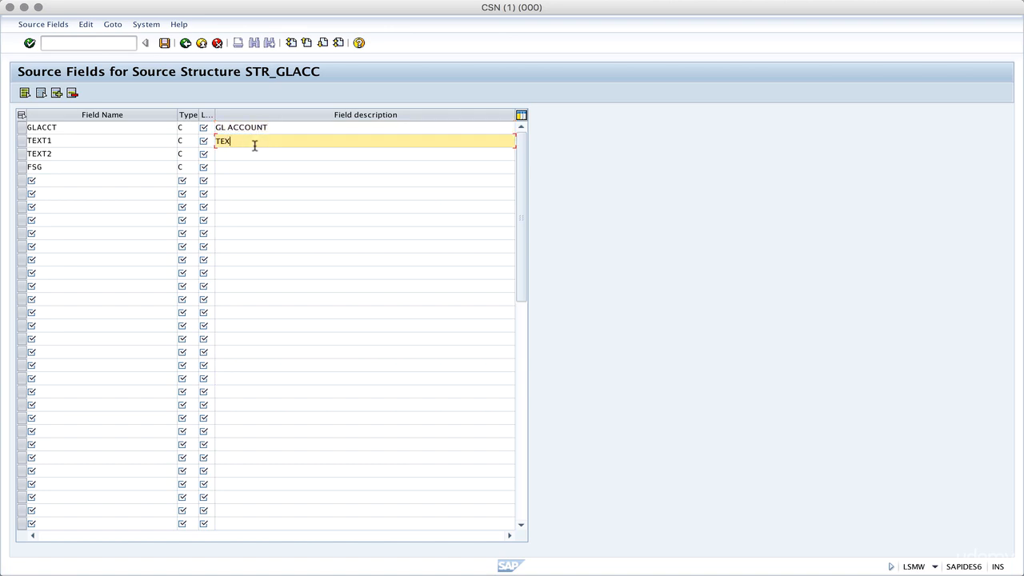
{"action": "key", "text": "BackSpace"}
{"action": "key", "text": "BackSpace"}
{"action": "key", "text": "BackSpace"}
{"action": "type", "text": "SHORT TEXT"}
{"action": "key", "text": "Down"}
{"action": "type", "text": "LONG TEXT"}
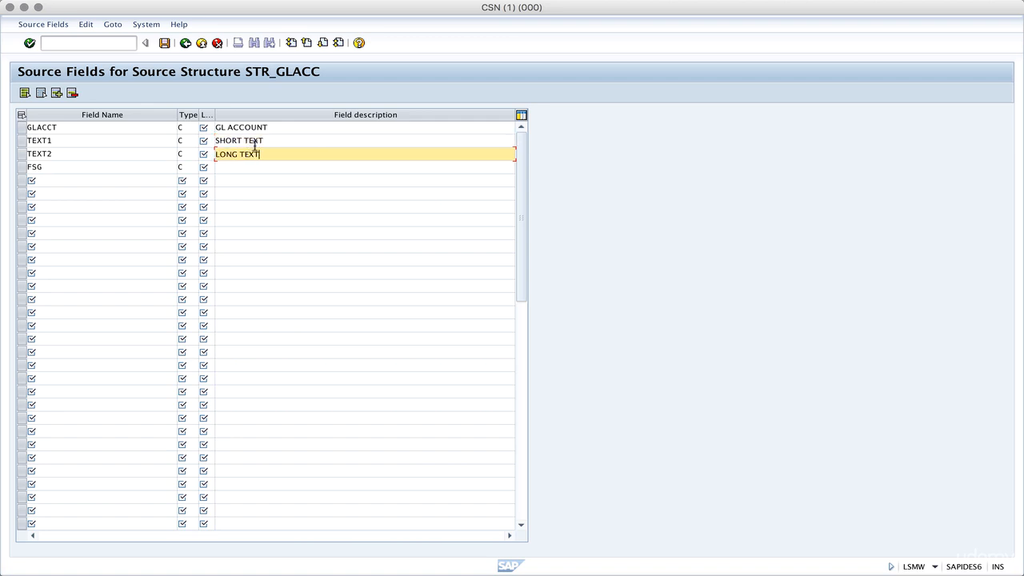
{"action": "key", "text": "Down"}
{"action": "type", "text": "FIELD "}
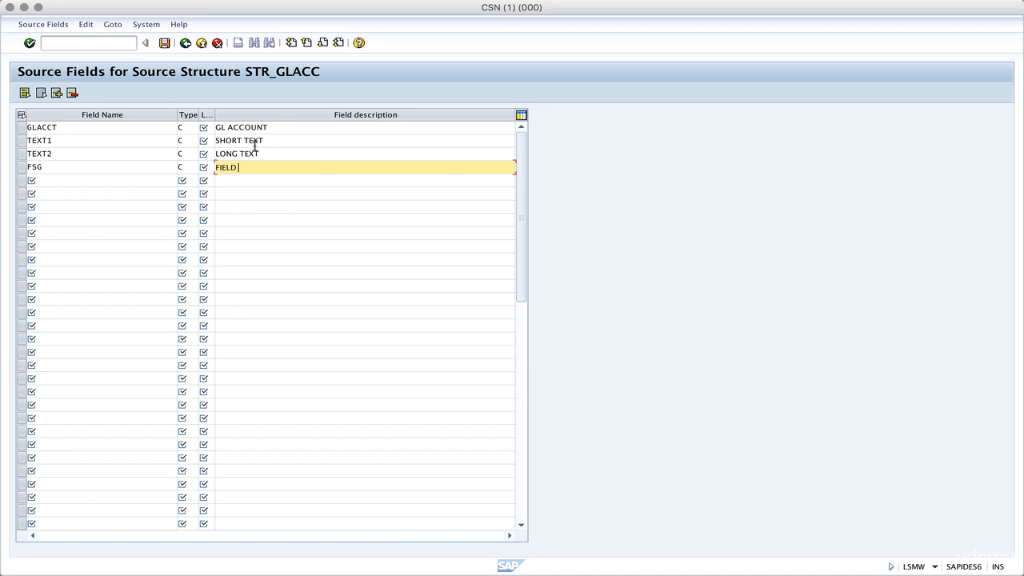
{"action": "type", "text": "STATUS GROUP"}
Widen the Length column of the source fields table and go through the four fields' length cells
{"action": "left_click_drag", "start_coordinate": [215, 115], "coordinate": [252, 115]}
{"action": "left_click", "coordinate": [222, 140]}
{"action": "left_click", "coordinate": [223, 153]}
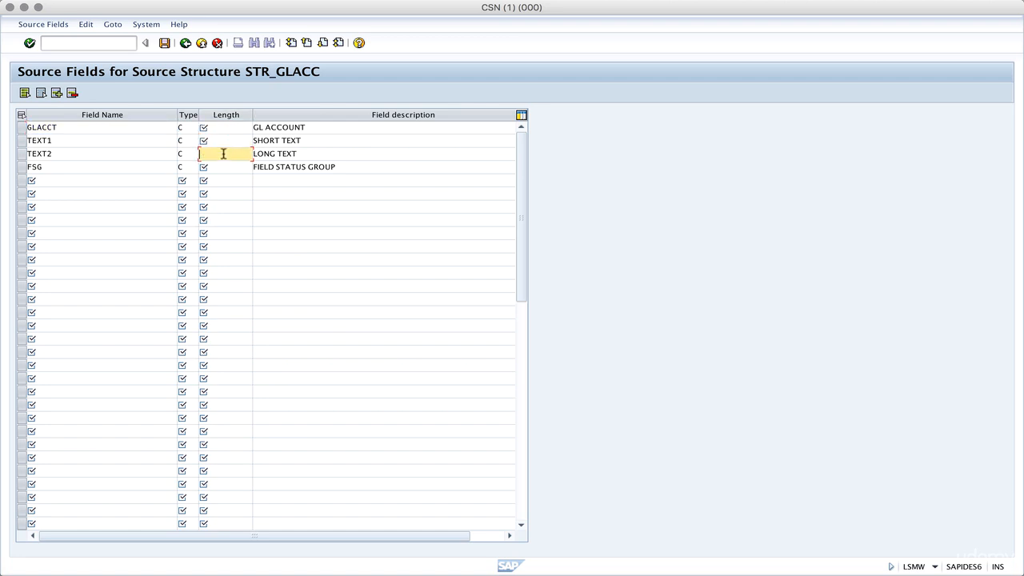
{"action": "left_click", "coordinate": [223, 166]}
{"action": "left_click", "coordinate": [231, 152]}
{"action": "left_click", "coordinate": [230, 141]}
{"action": "left_click", "coordinate": [232, 129]}
Open transaction FS00 in a new session with /OFS00
{"action": "left_click", "coordinate": [113, 44]}
{"action": "type", "text": "/O"}
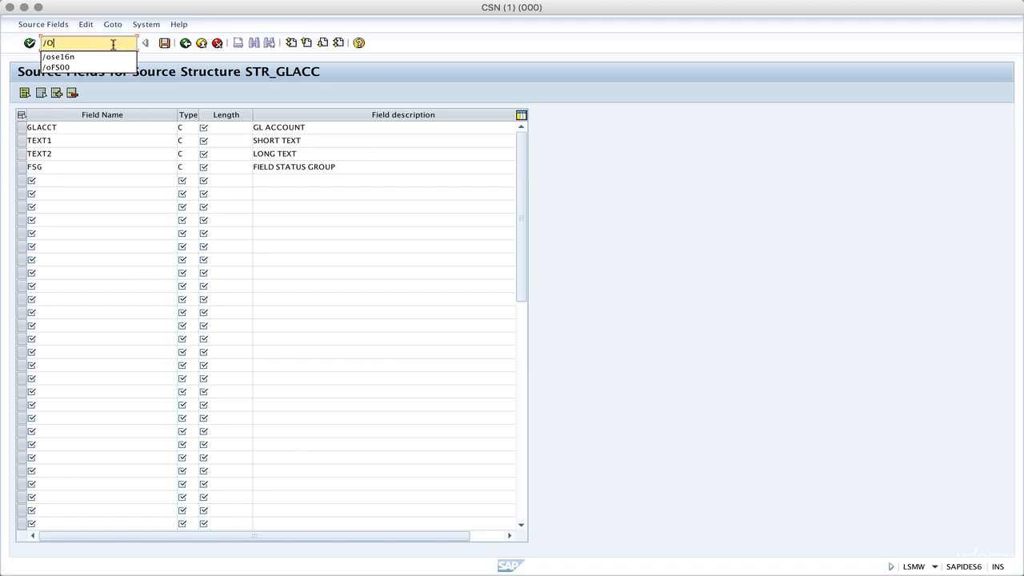
{"action": "type", "text": "FS00"}
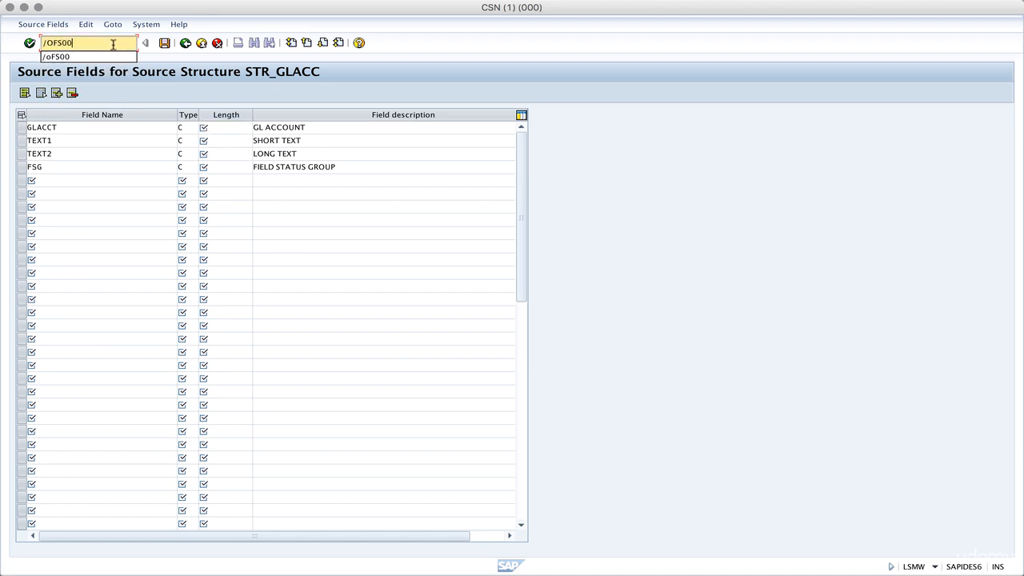
{"action": "key", "text": "Return"}
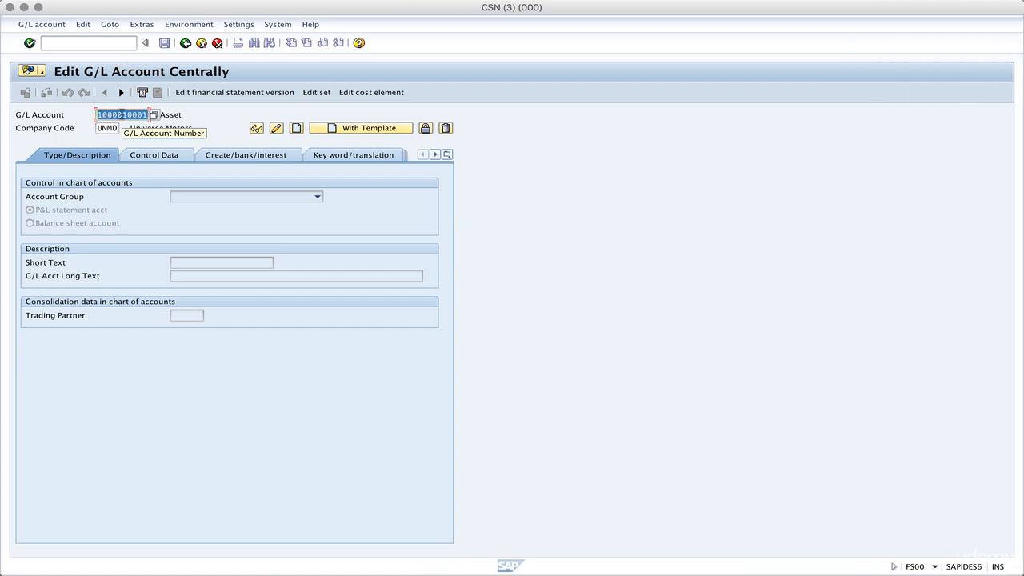
Display the technical information for the G/L Account field from its help
{"action": "right_click", "coordinate": [118, 116]}
{"action": "key", "text": "Escape"}
{"action": "right_click", "coordinate": [114, 117]}
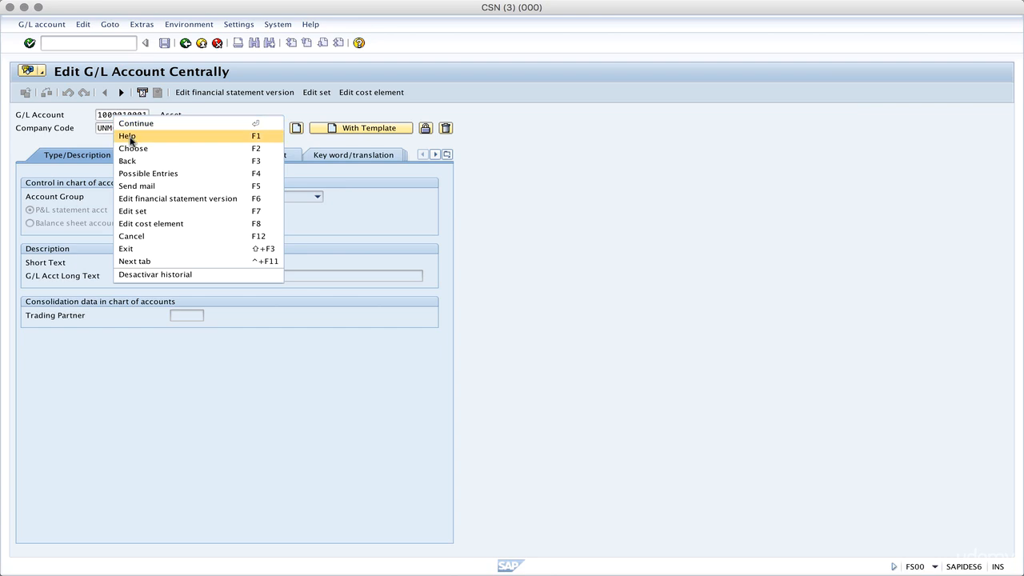
{"action": "left_click", "coordinate": [128, 137]}
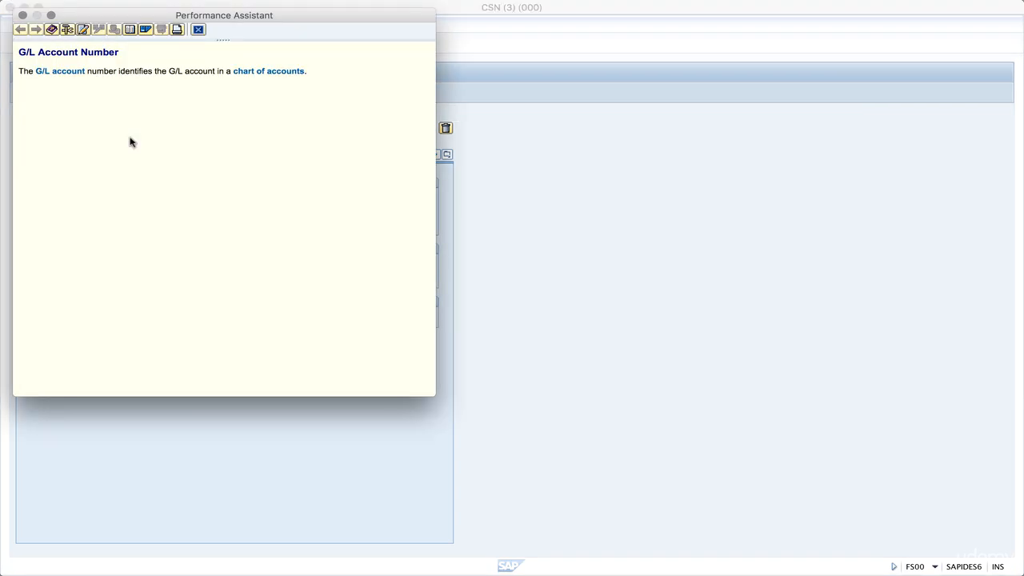
{"action": "left_click", "coordinate": [68, 29]}
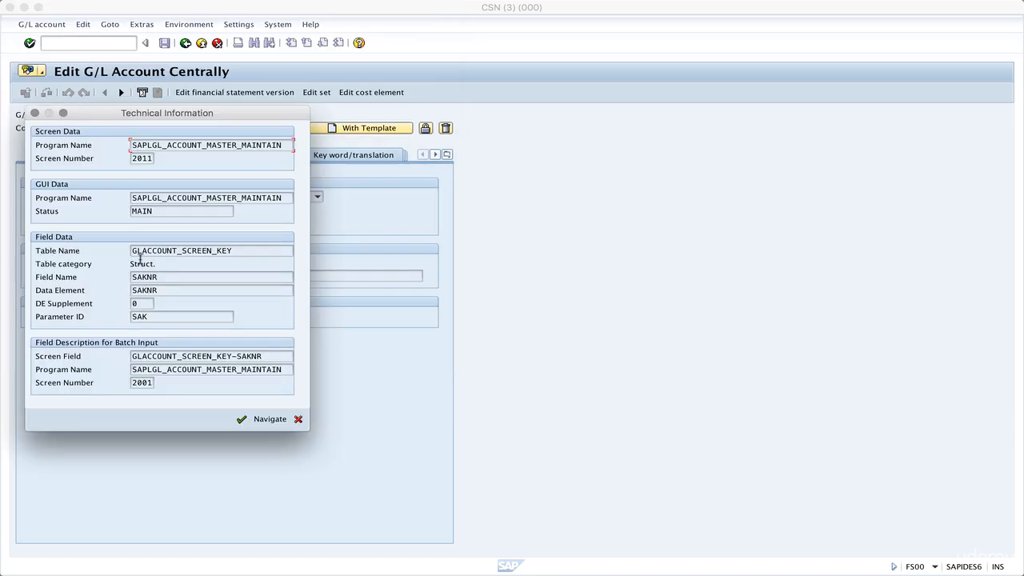
{"action": "left_click_drag", "start_coordinate": [132, 118], "coordinate": [370, 106]}
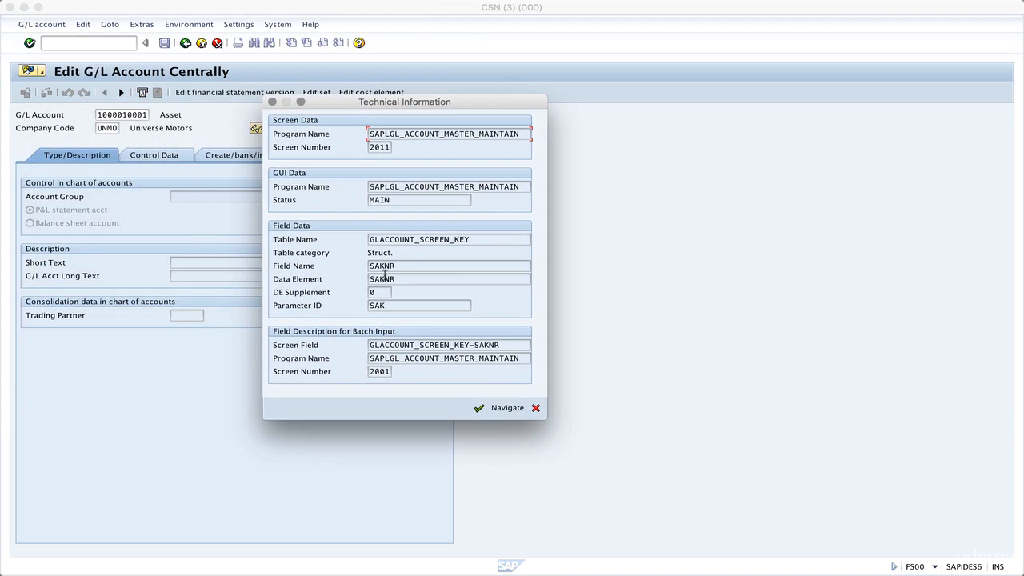
Open the dictionary structure behind field SAKNR to check its length, and return to the account screen with the technical information closed
{"action": "left_click", "coordinate": [381, 267]}
{"action": "double_click", "coordinate": [381, 268]}
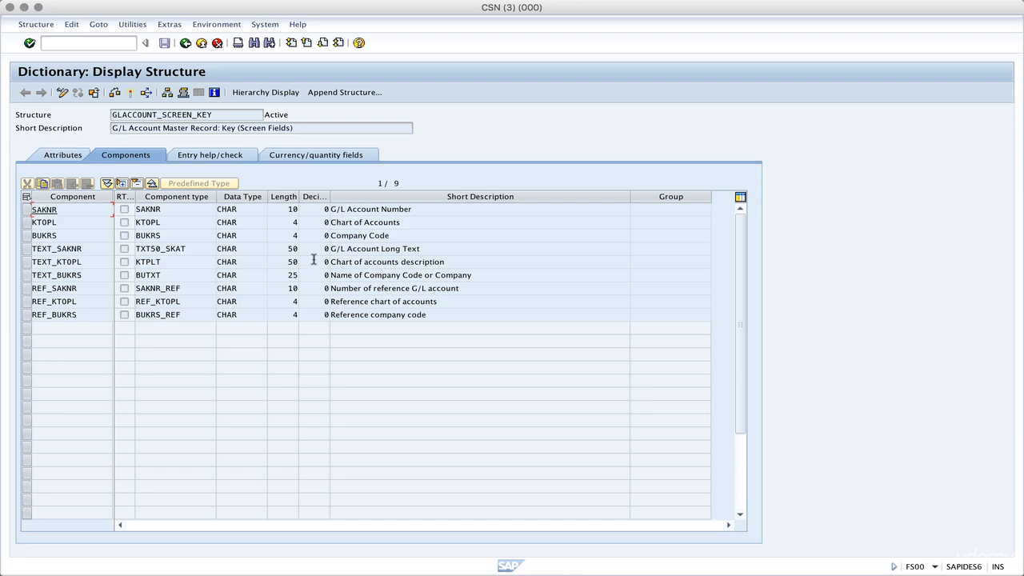
{"action": "left_click", "coordinate": [290, 210]}
{"action": "left_click", "coordinate": [185, 43]}
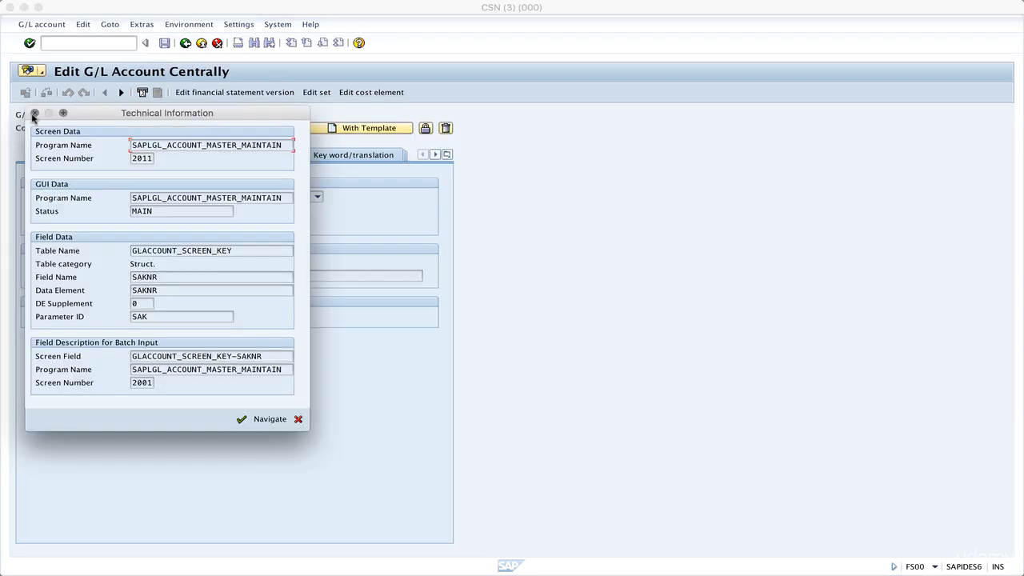
{"action": "left_click", "coordinate": [33, 114]}
Return to the STR_GLACC source fields session and set the length of GLACCT to 10
{"action": "key", "text": "ctrl+Up"}
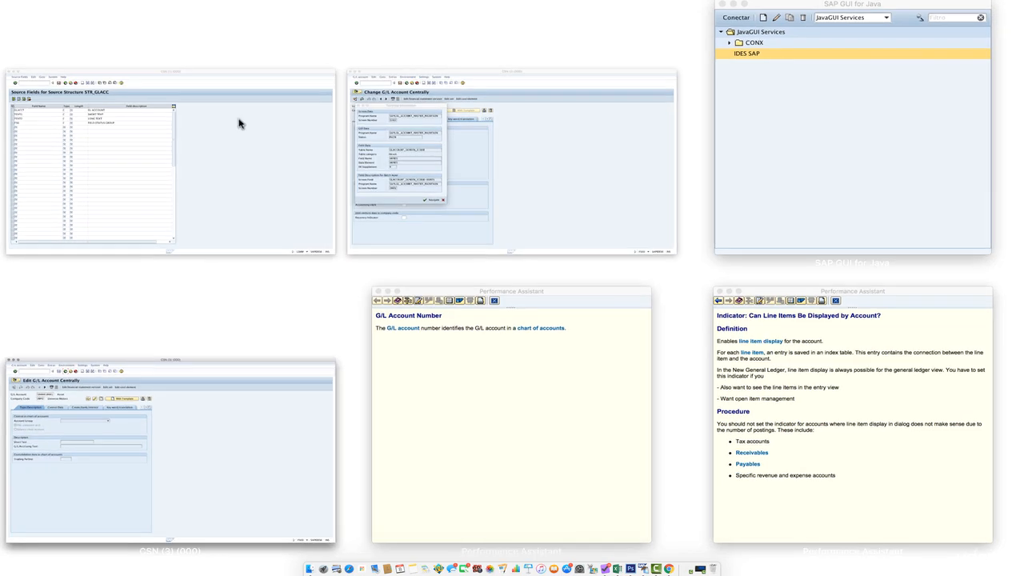
{"action": "left_click", "coordinate": [251, 226]}
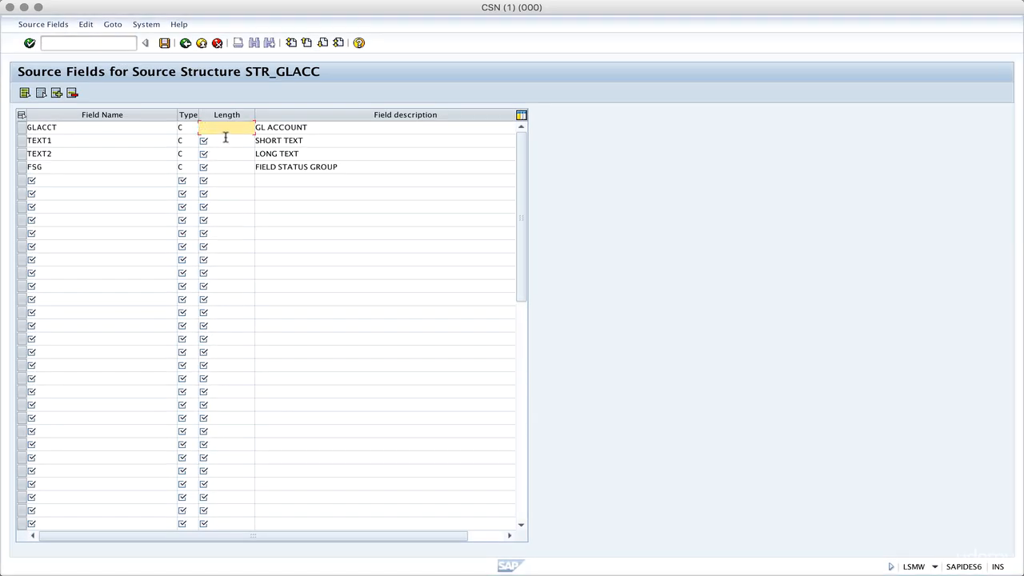
{"action": "type", "text": "10"}
Switch to the FS00 session, close the technical information and show the account's Type/Description data
{"action": "left_click", "coordinate": [222, 145]}
{"action": "key", "text": "ctrl+Up"}
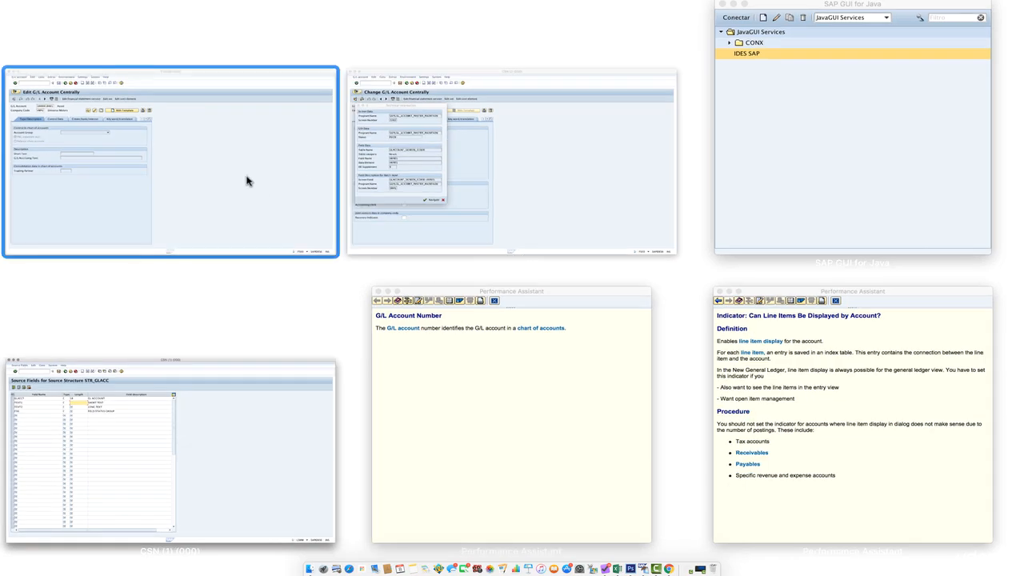
{"action": "left_click", "coordinate": [439, 213]}
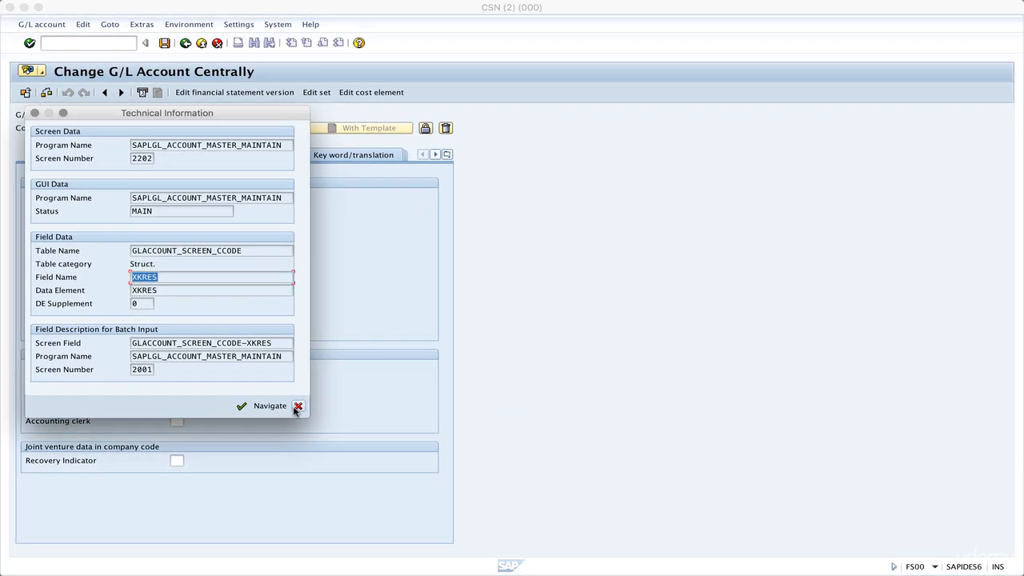
{"action": "left_click", "coordinate": [298, 406]}
{"action": "left_click", "coordinate": [79, 154]}
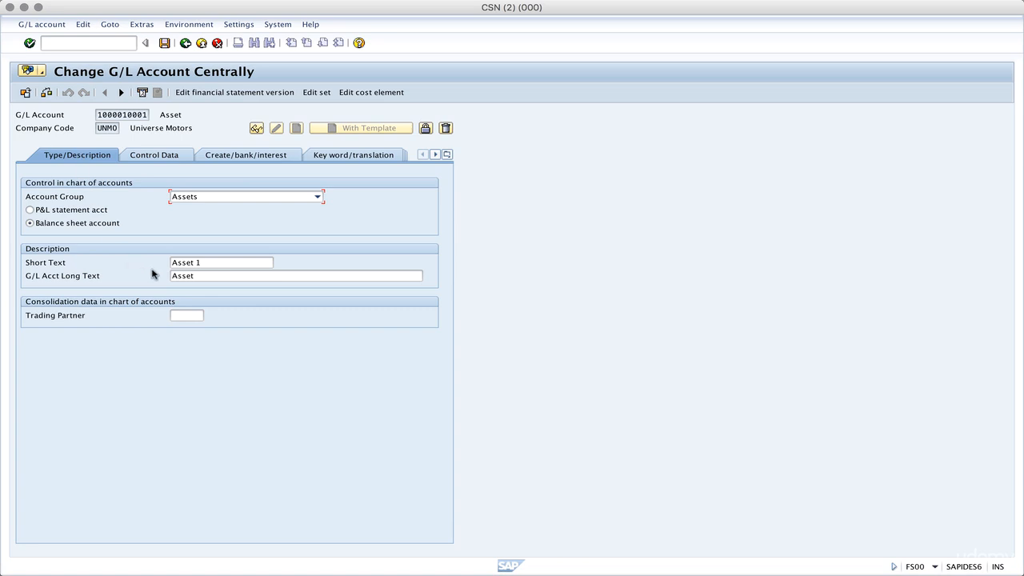
Open the dictionary structure behind the Short Text field through its help's technical information to check the field length
{"action": "left_click", "coordinate": [202, 263]}
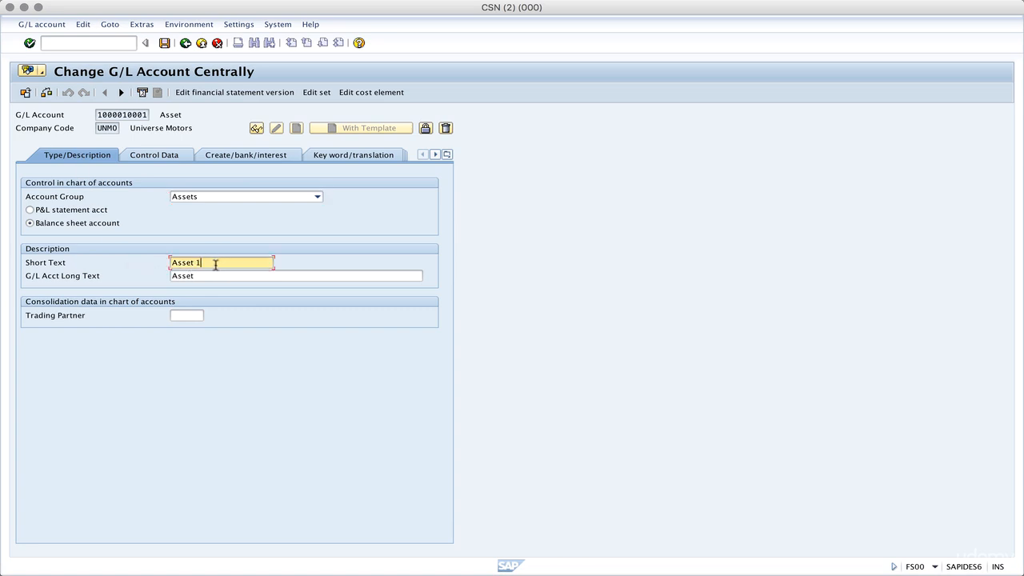
{"action": "right_click", "coordinate": [211, 265]}
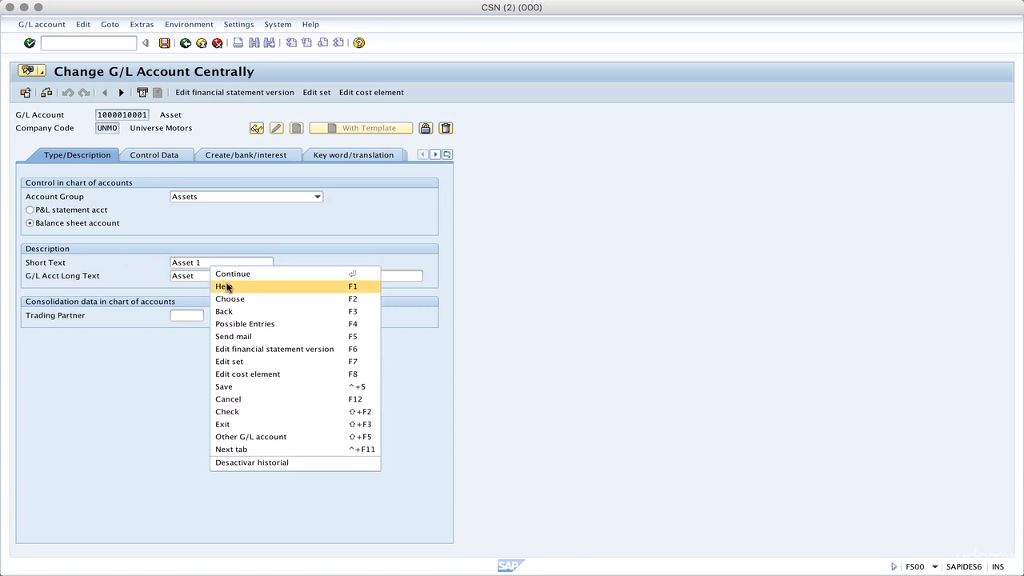
{"action": "left_click", "coordinate": [227, 287]}
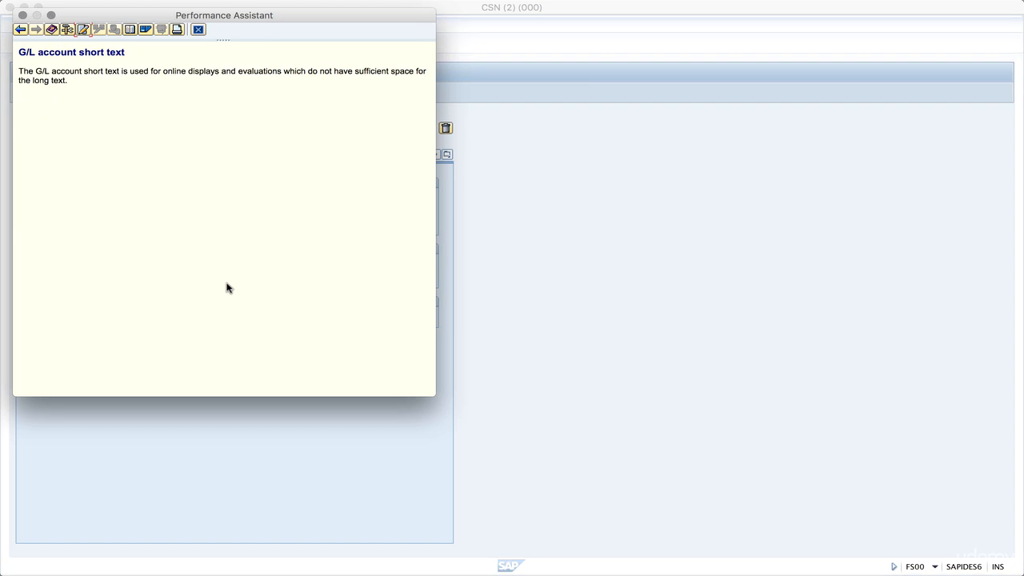
{"action": "left_click", "coordinate": [68, 29]}
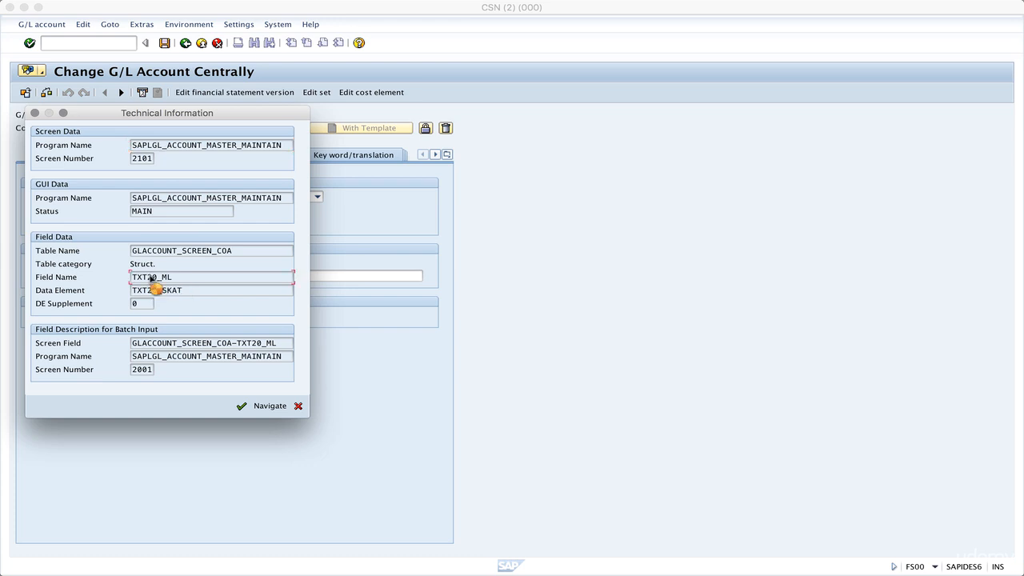
{"action": "double_click", "coordinate": [152, 276]}
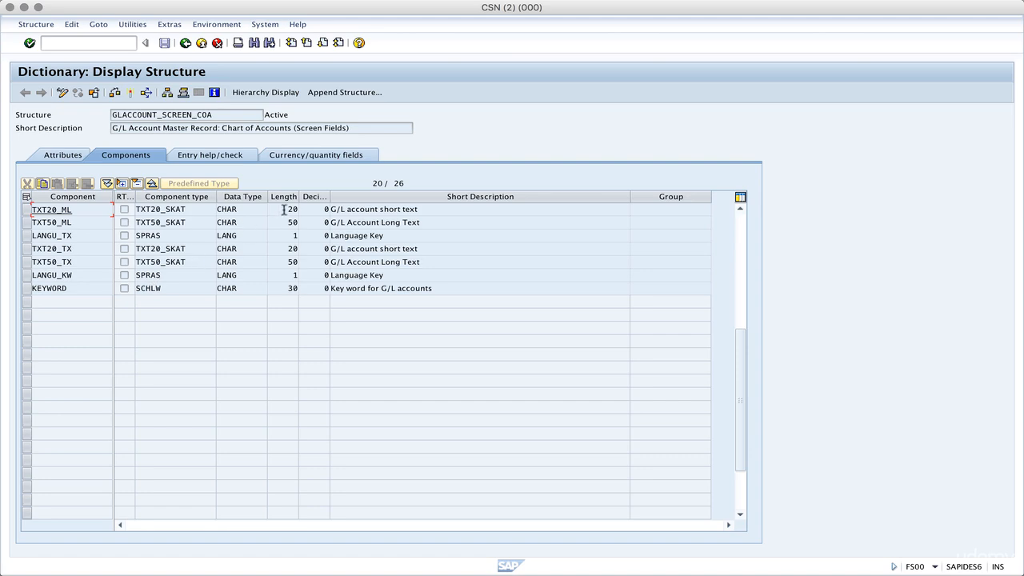
Return to the STR_GLACC source fields session and set the length of TEXT1 to 20
{"action": "key", "text": "ctrl+Up"}
{"action": "left_click", "coordinate": [254, 184]}
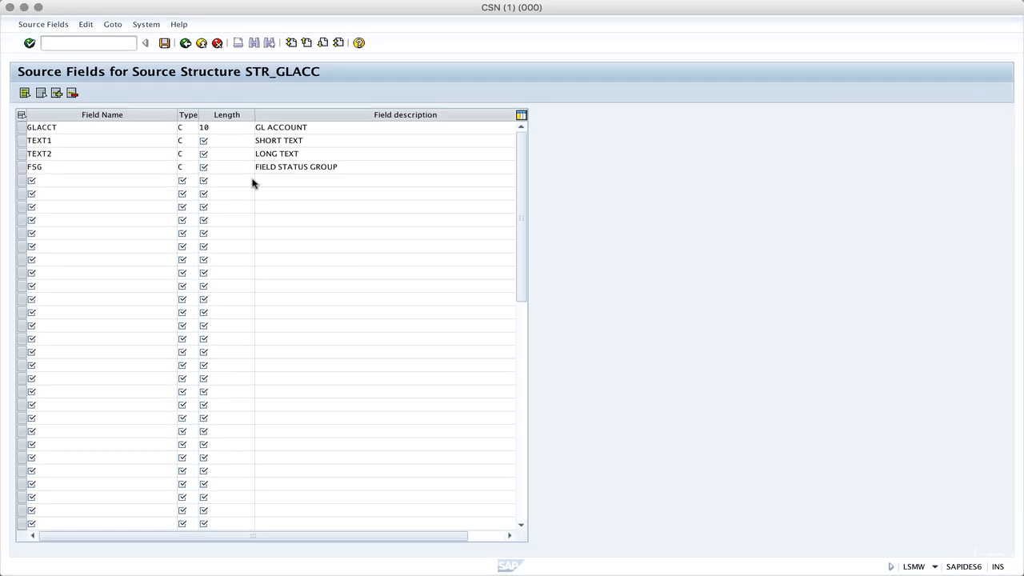
{"action": "left_click", "coordinate": [222, 140]}
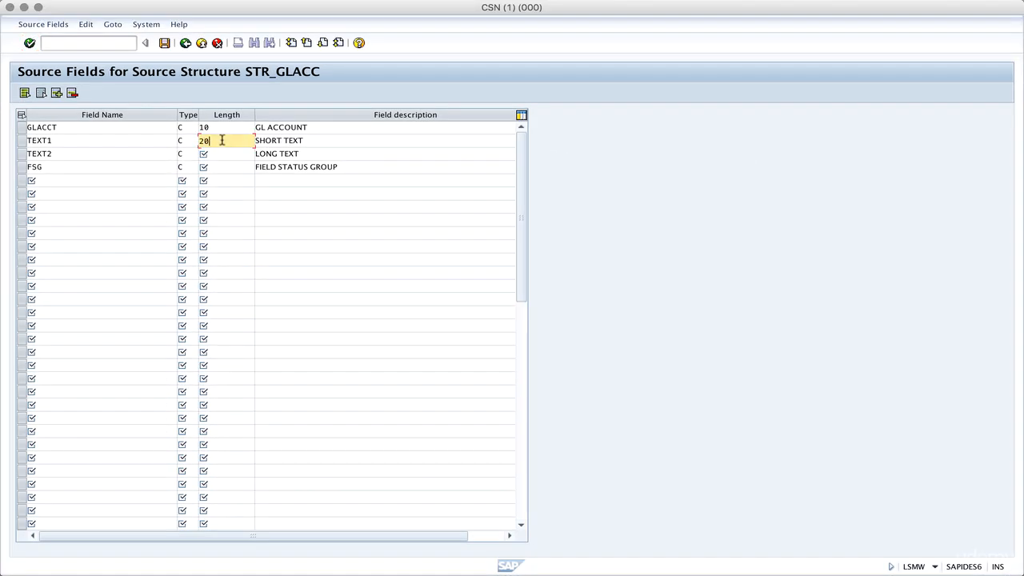
Go back to the FS00 session, leave the dictionary structure and close the Short Text field's technical information
{"action": "key", "text": "ctrl+Up"}
{"action": "left_click", "coordinate": [252, 205]}
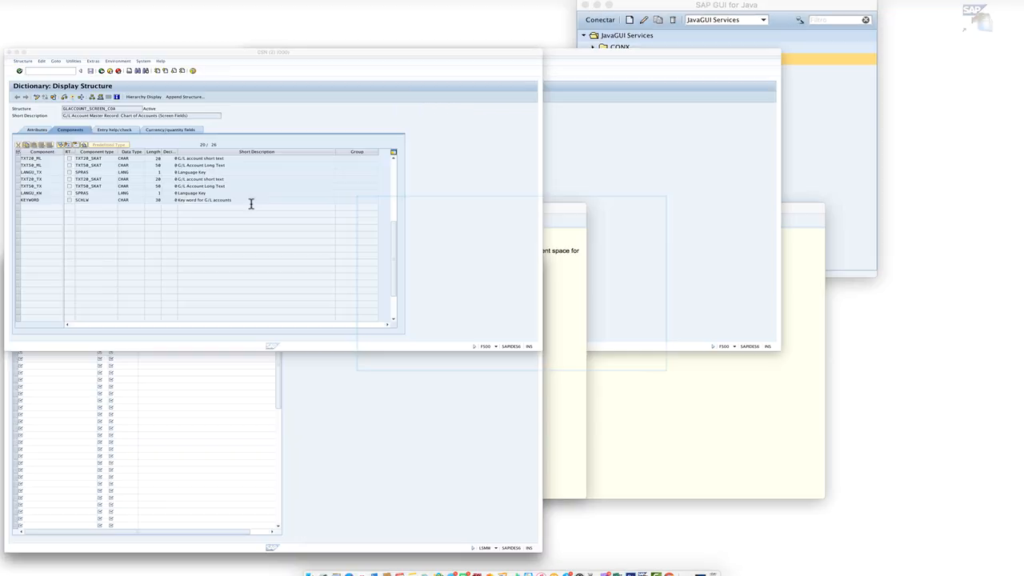
{"action": "left_click", "coordinate": [185, 43]}
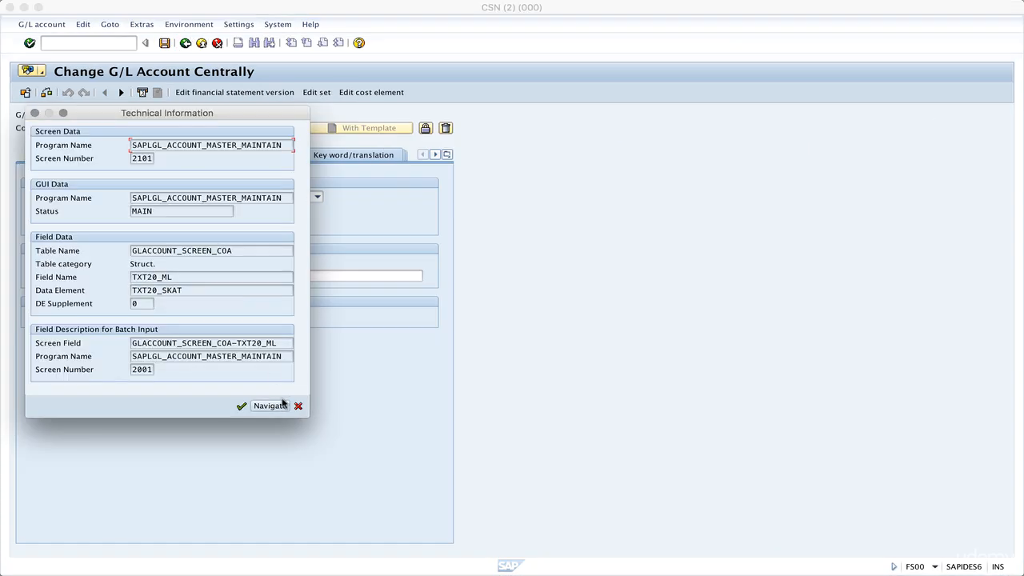
{"action": "left_click", "coordinate": [297, 405]}
{"action": "right_click", "coordinate": [202, 278]}
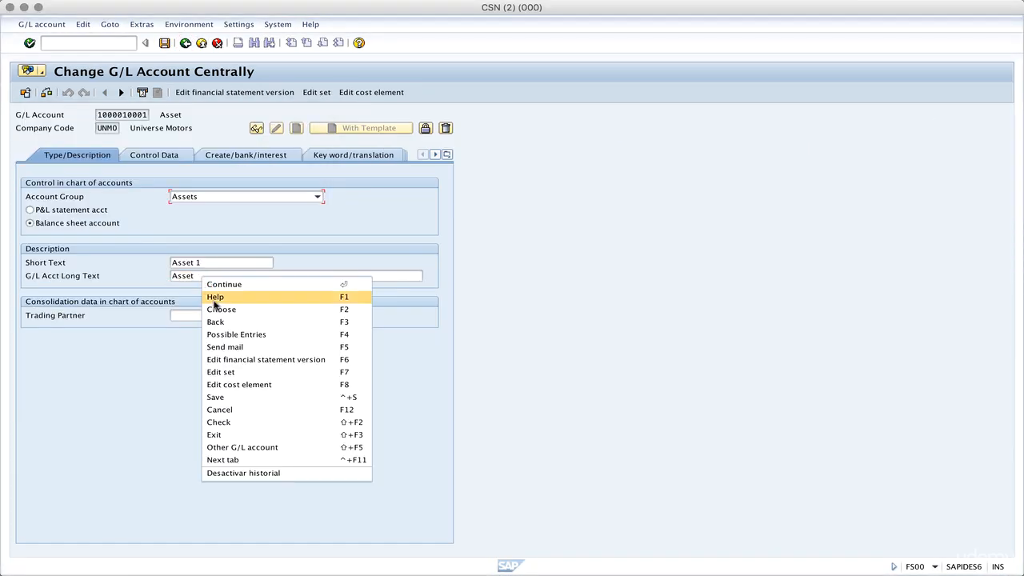
{"action": "left_click", "coordinate": [219, 304]}
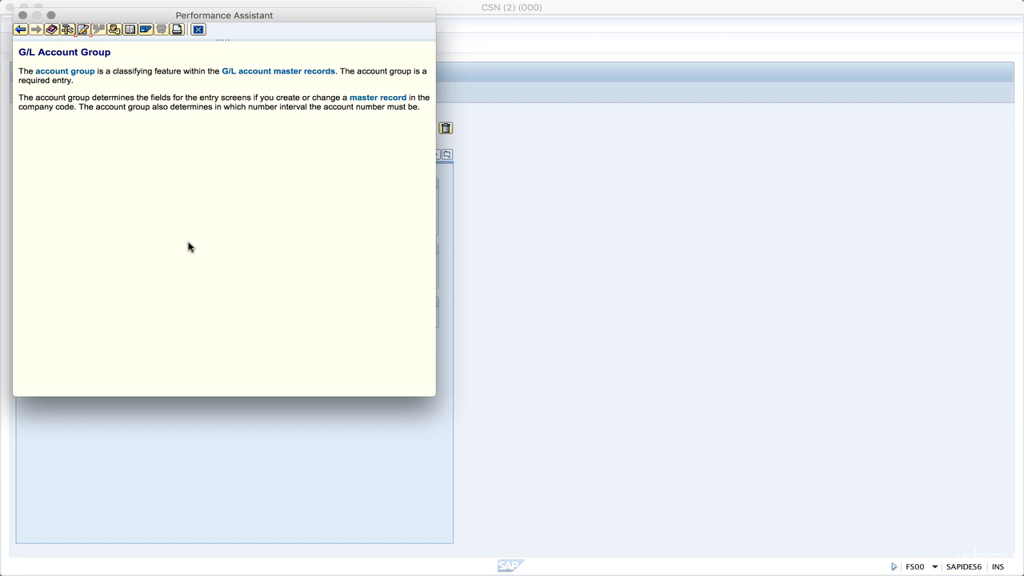
{"action": "left_click", "coordinate": [69, 33]}
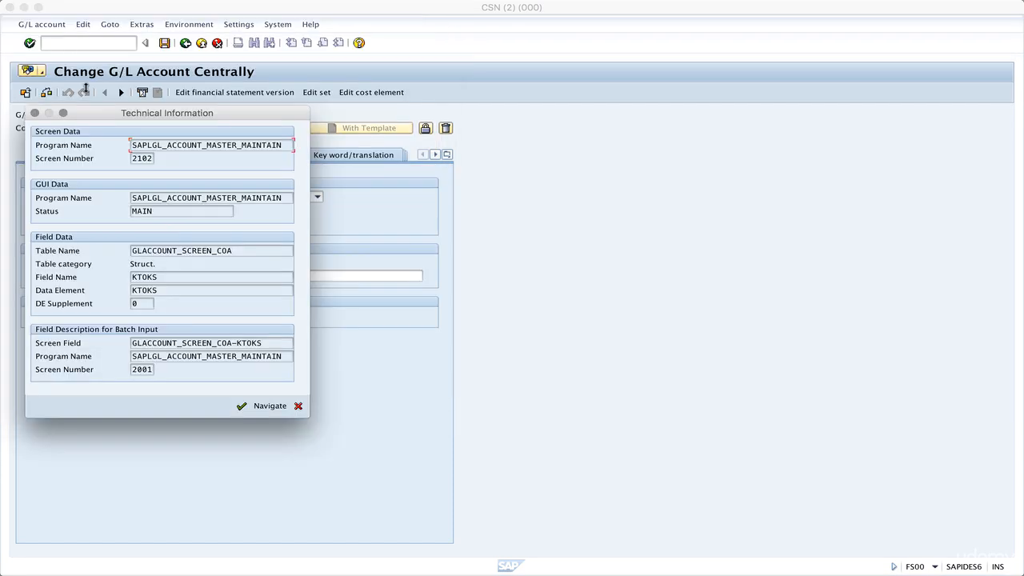
{"action": "left_click", "coordinate": [299, 406]}
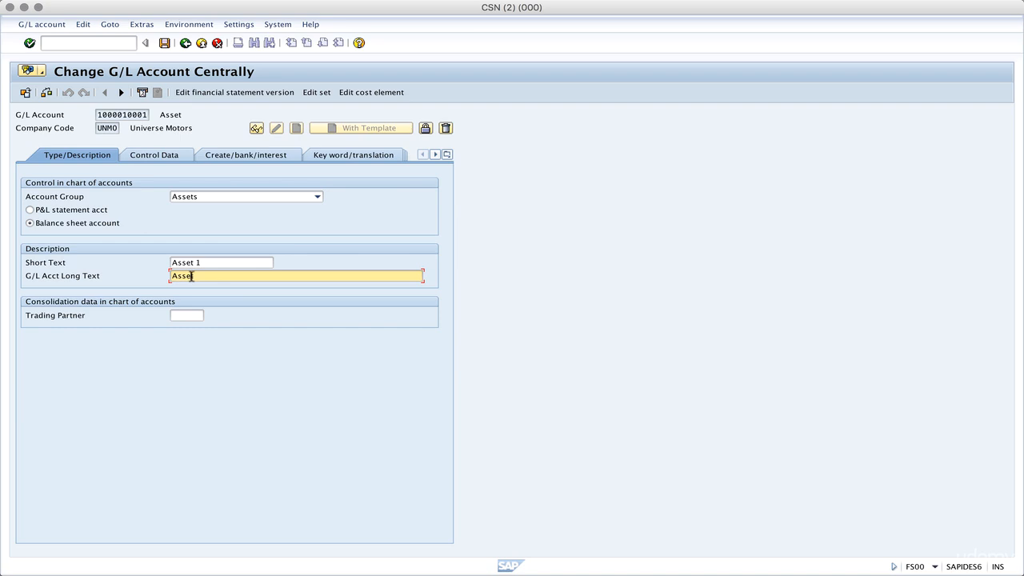
Open the dictionary structure behind the G/L Acct Long Text field through its technical information to check the field length
{"action": "right_click", "coordinate": [191, 277]}
{"action": "left_click", "coordinate": [205, 298]}
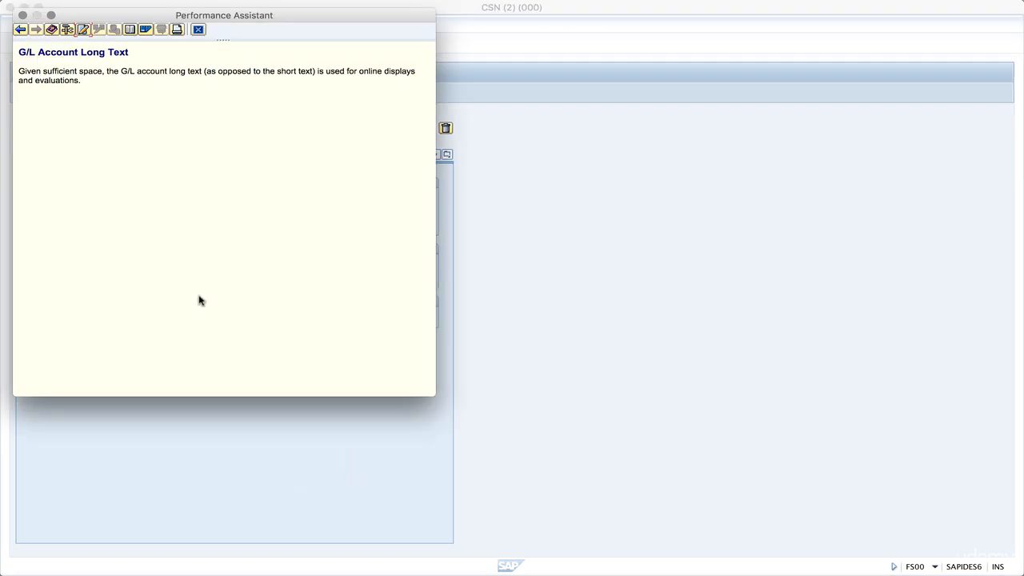
{"action": "left_click", "coordinate": [68, 29]}
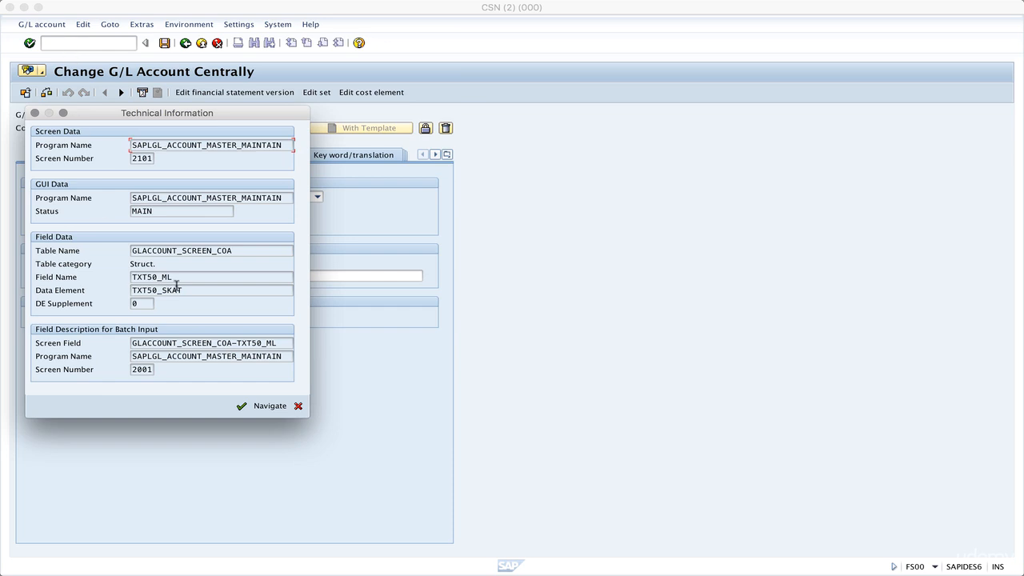
{"action": "double_click", "coordinate": [149, 277]}
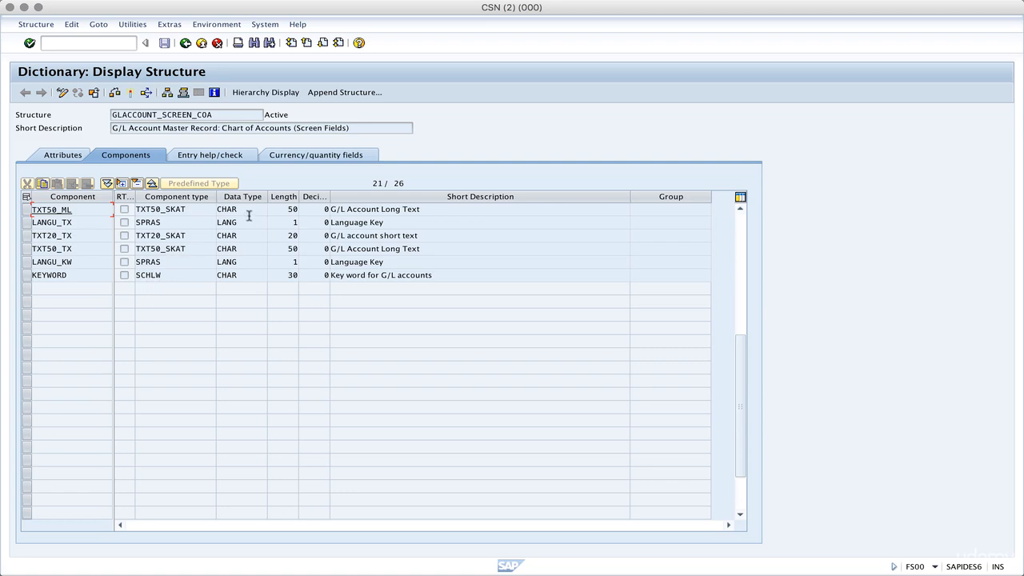
{"action": "double_click", "coordinate": [282, 209]}
Return to the STR_GLACC source fields session and set the length of TEXT2 to 50
{"action": "key", "text": "ctrl+Up"}
{"action": "left_click", "coordinate": [236, 163]}
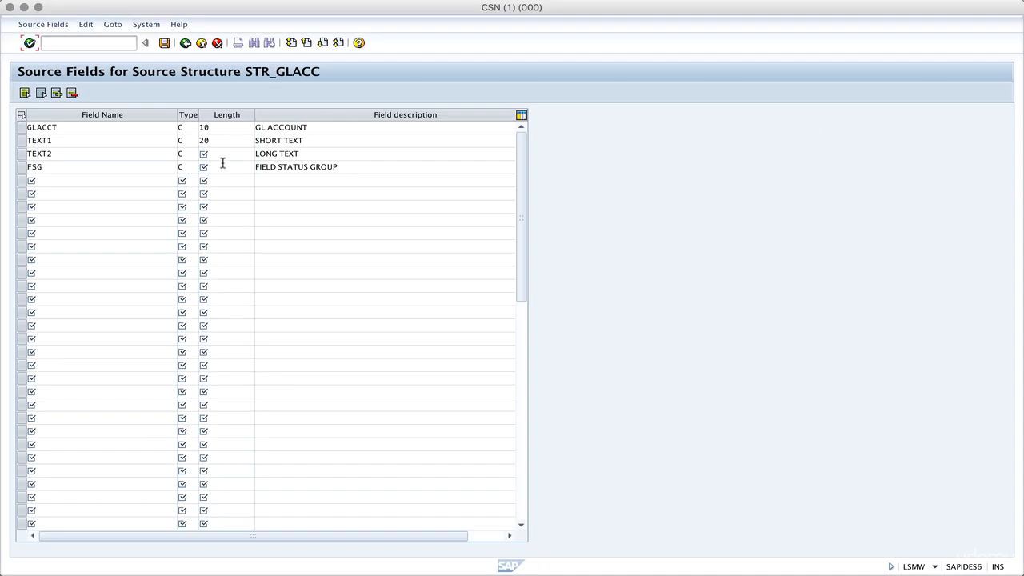
{"action": "left_click", "coordinate": [220, 157]}
{"action": "type", "text": "50"}
{"action": "left_click", "coordinate": [221, 166]}
Go back to the FS00 session, leave the dictionary structure and close the long text field's technical information
{"action": "key", "text": "ctrl+Up"}
{"action": "left_click", "coordinate": [318, 224]}
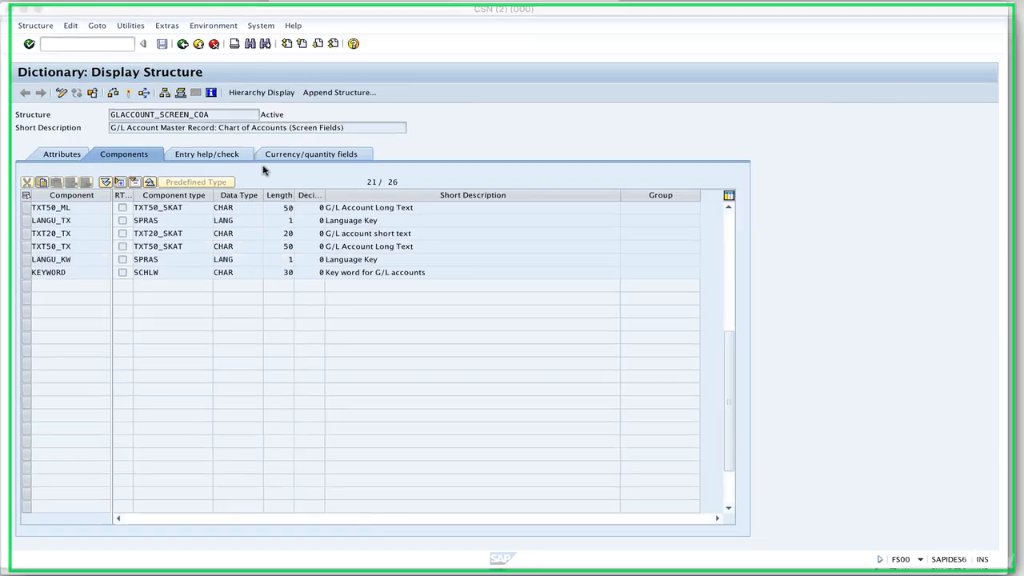
{"action": "left_click", "coordinate": [185, 44]}
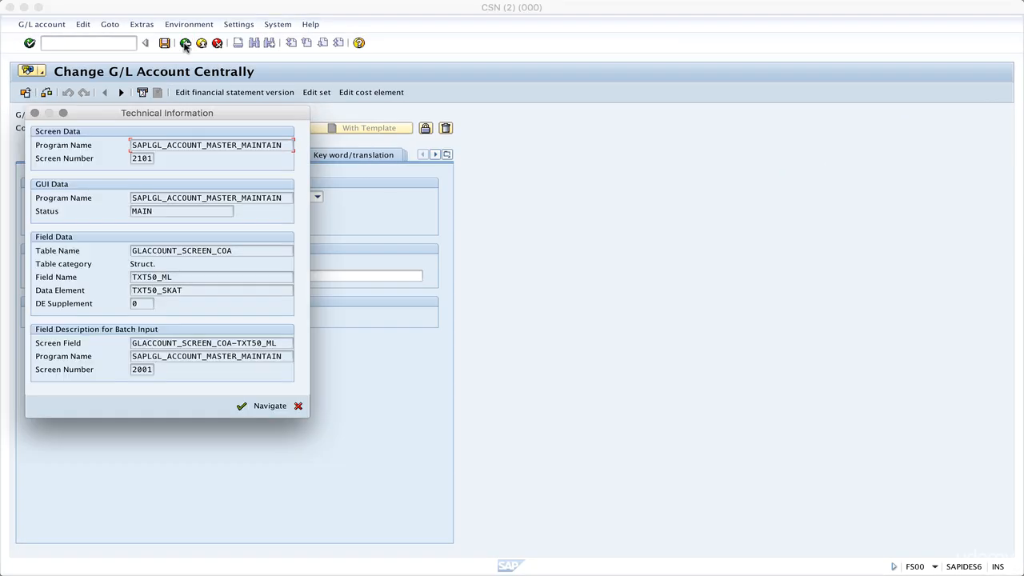
{"action": "left_click", "coordinate": [297, 406]}
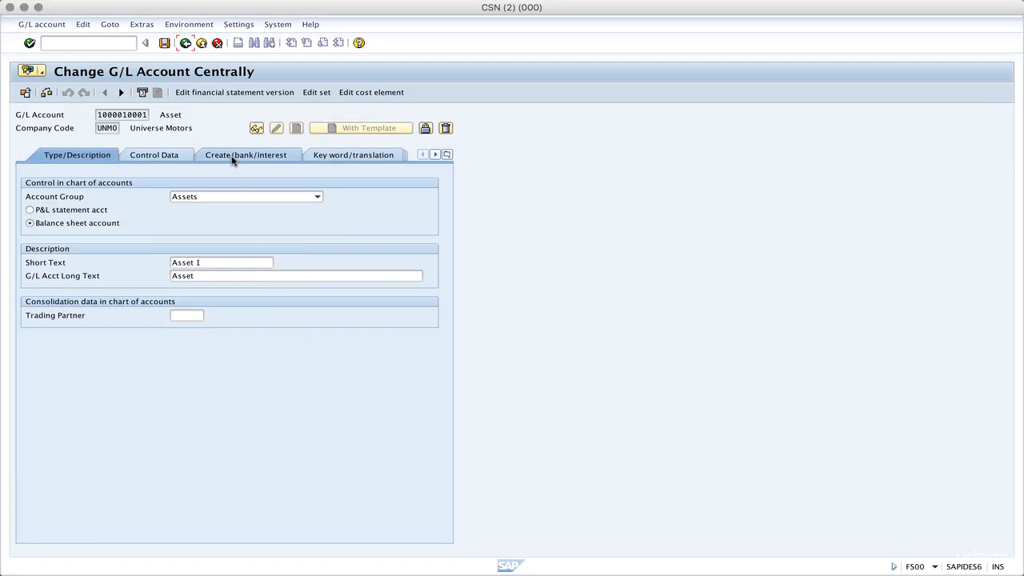
In the account's Create/bank/interest data, open the dictionary structure behind the Field status group field, FSTAG, to check its length
{"action": "left_click", "coordinate": [232, 157]}
{"action": "left_click", "coordinate": [180, 196]}
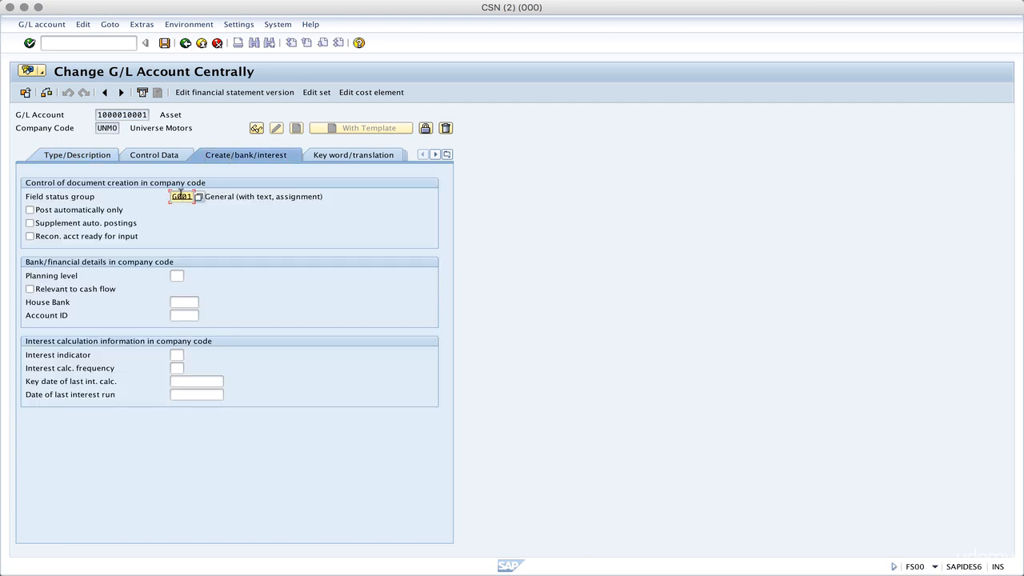
{"action": "right_click", "coordinate": [178, 196]}
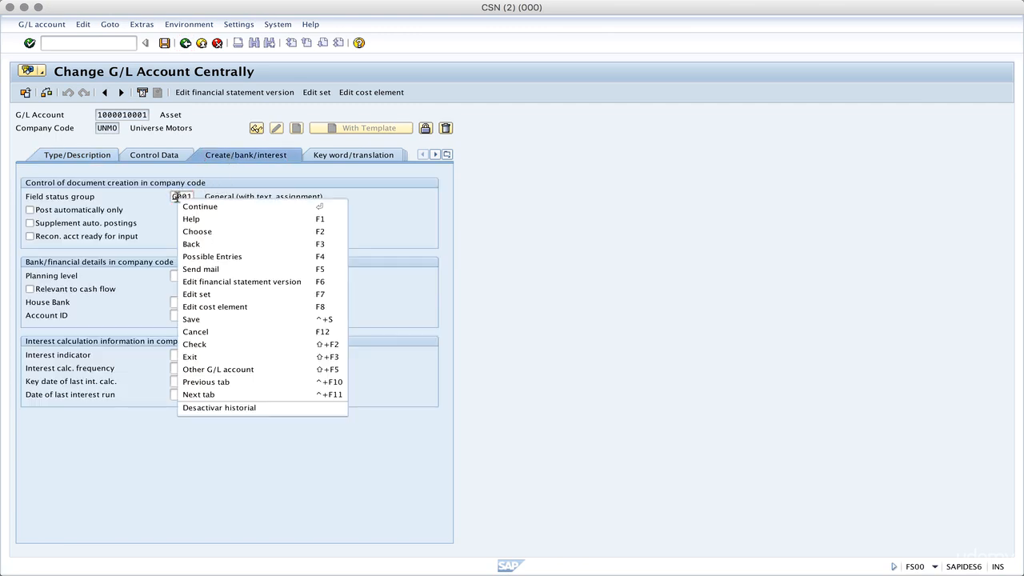
{"action": "left_click", "coordinate": [188, 221]}
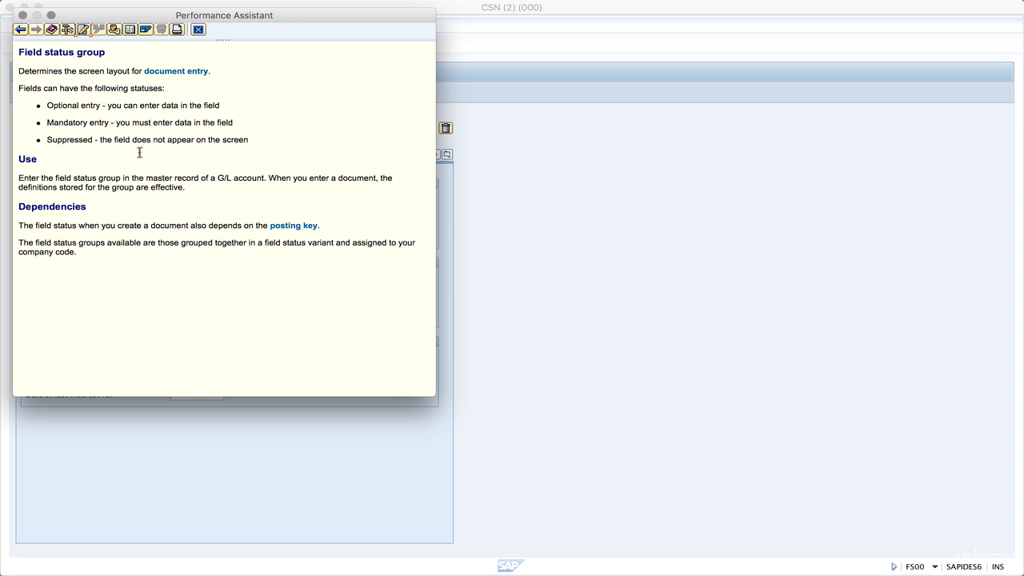
{"action": "left_click", "coordinate": [68, 30]}
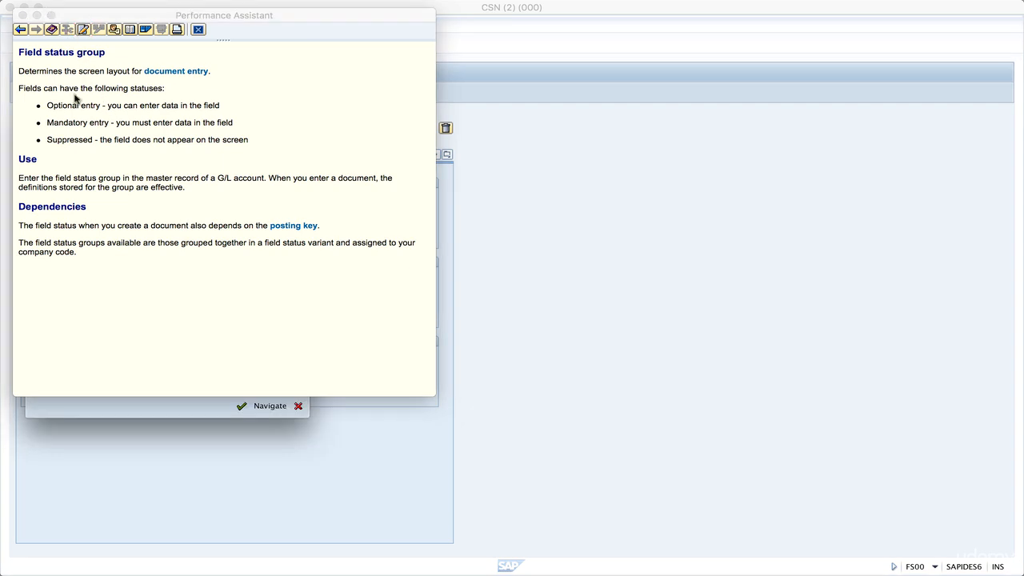
{"action": "left_click", "coordinate": [177, 409]}
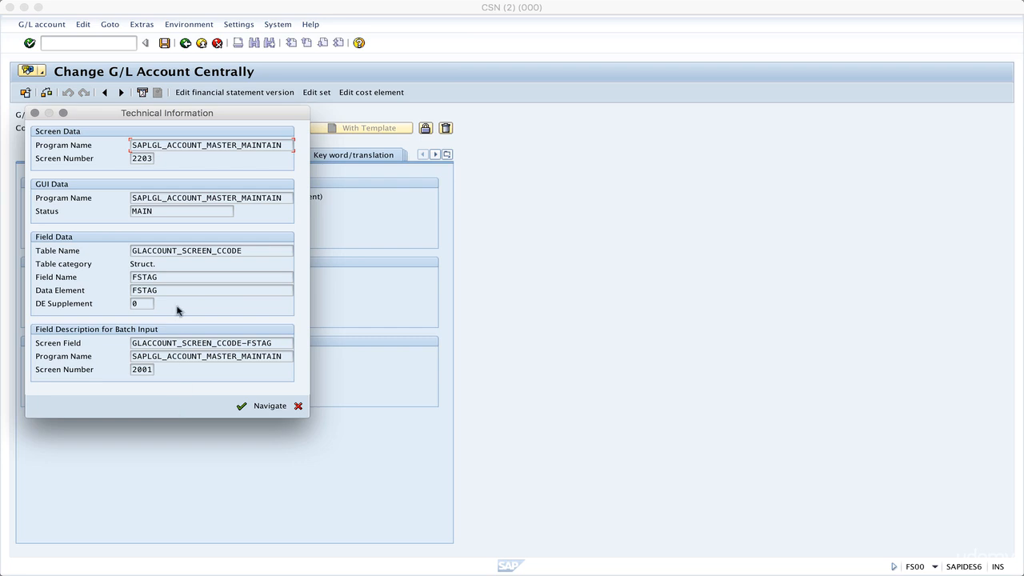
{"action": "left_click", "coordinate": [159, 278]}
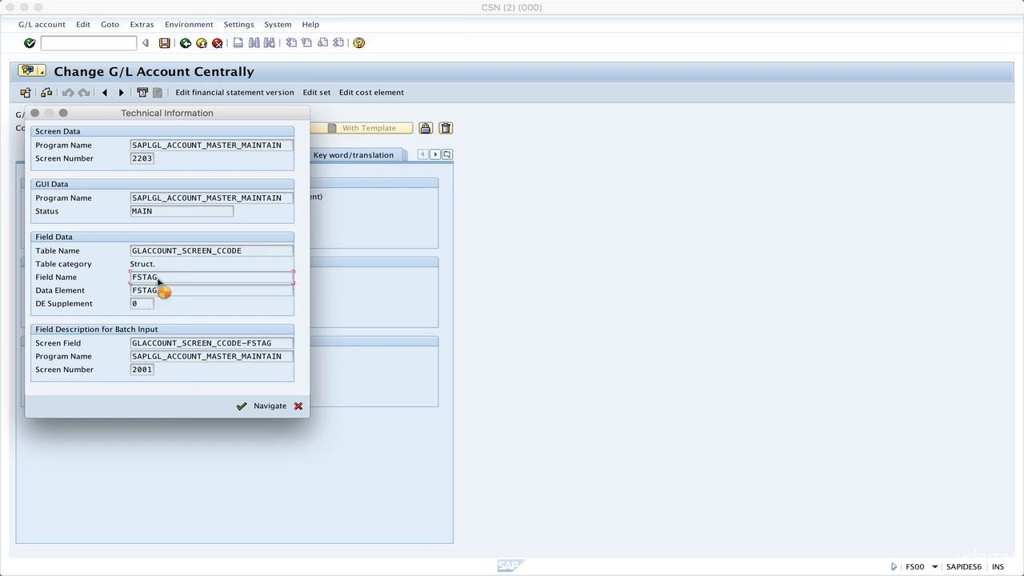
{"action": "double_click", "coordinate": [159, 278]}
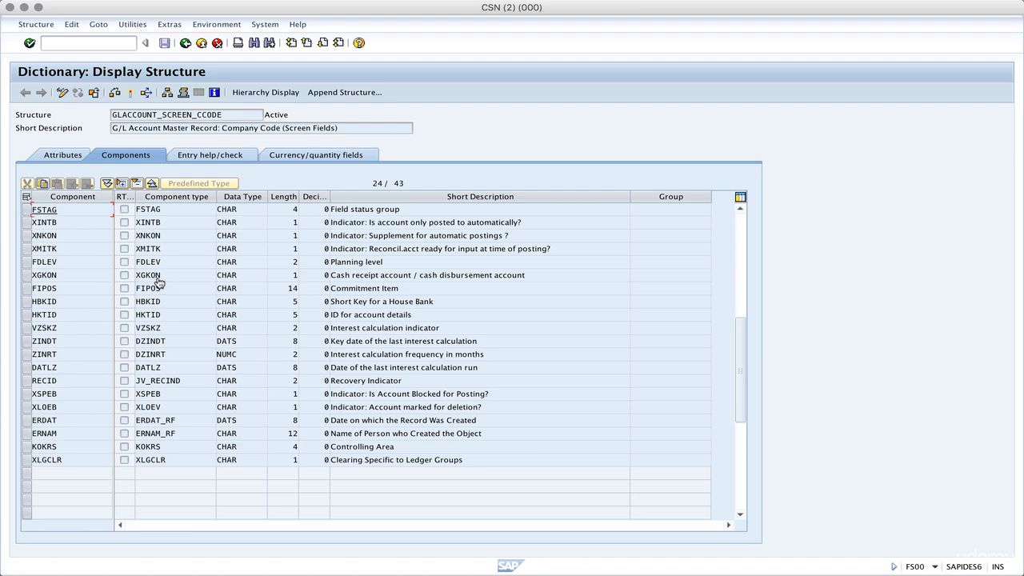
{"action": "double_click", "coordinate": [294, 209]}
Return to the STR_GLACC source fields session and set the length of FSG to 4
{"action": "key", "text": "ctrl+Up"}
{"action": "left_click", "coordinate": [237, 169]}
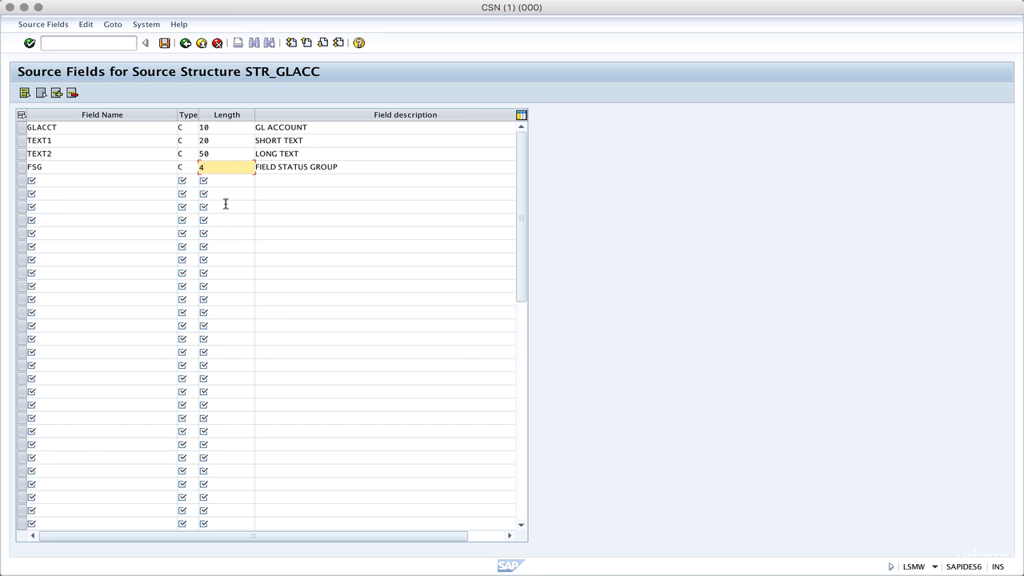
{"action": "key", "text": "Return"}
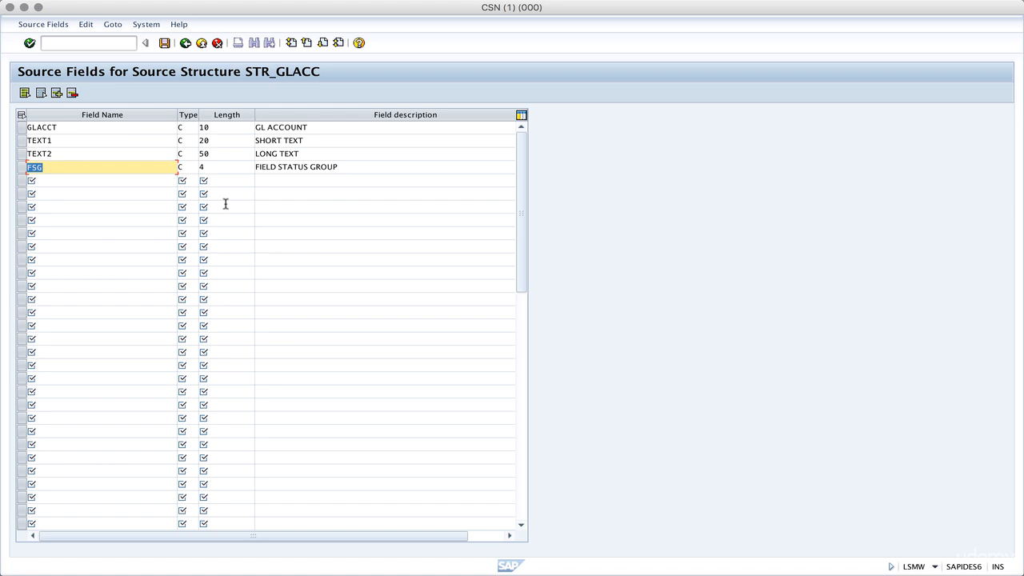
Save the STR_GLACC source fields with the field status group field named FSG1, and return to the LSMW process step overview
{"action": "left_click", "coordinate": [164, 43]}
{"action": "left_click", "coordinate": [184, 43]}
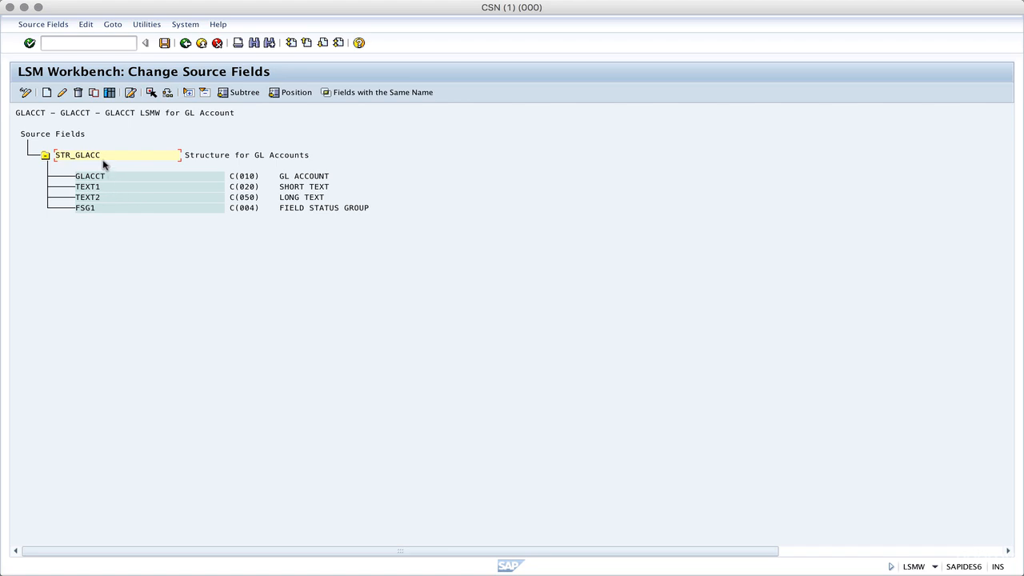
{"action": "left_click", "coordinate": [164, 43]}
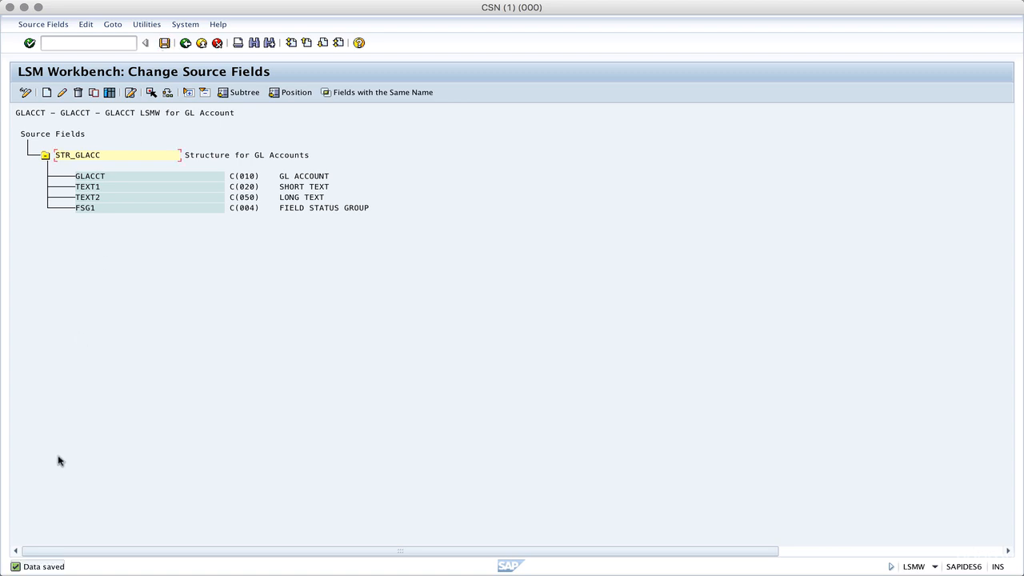
{"action": "left_click", "coordinate": [185, 44]}
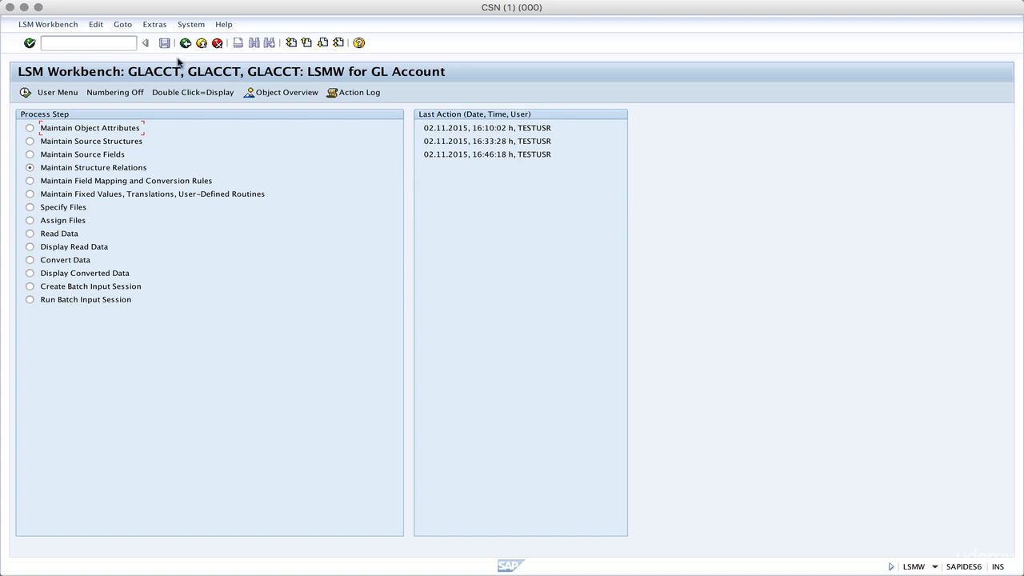
{"action": "left_click", "coordinate": [520, 155]}
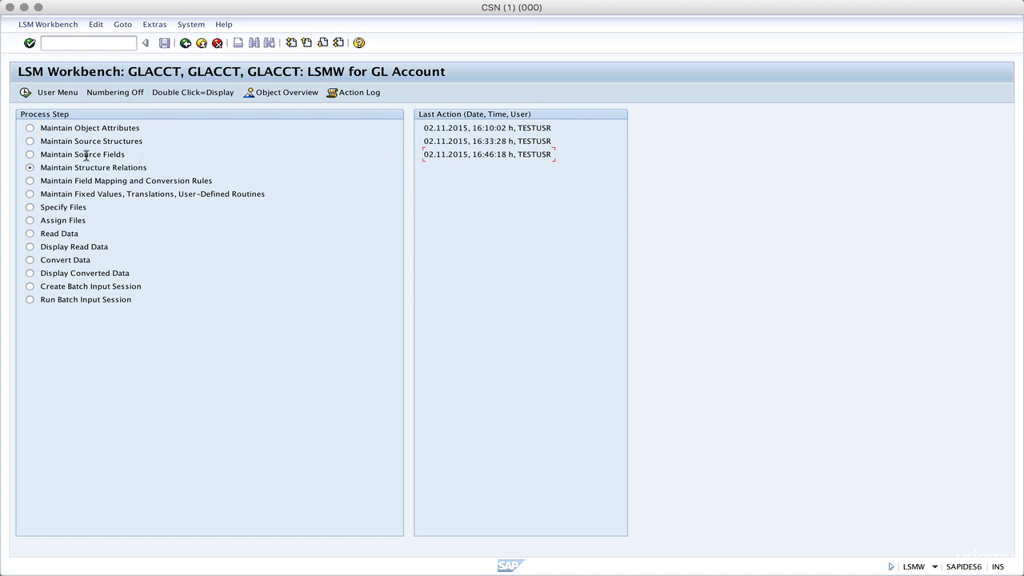